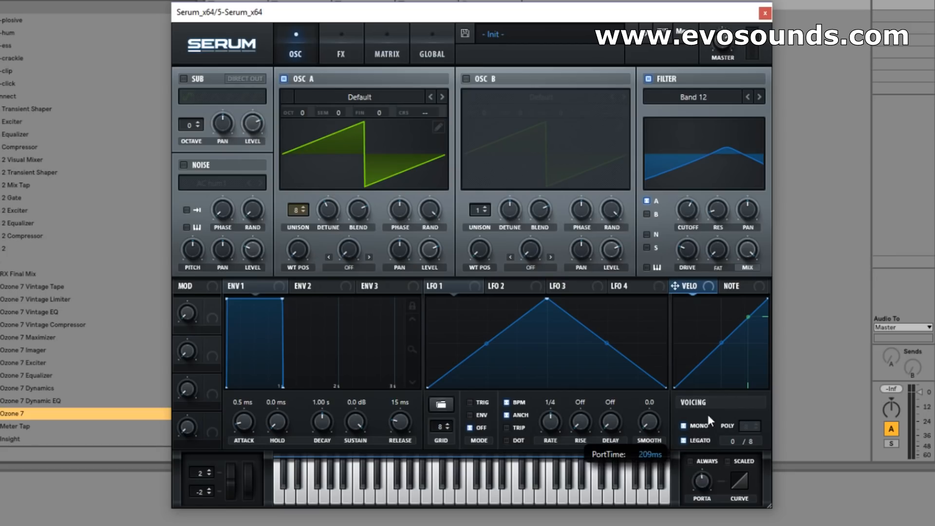
# Audition a few notes while adjusting the resonance and cutoff of the Band 12 filter.
pyautogui.press('f')
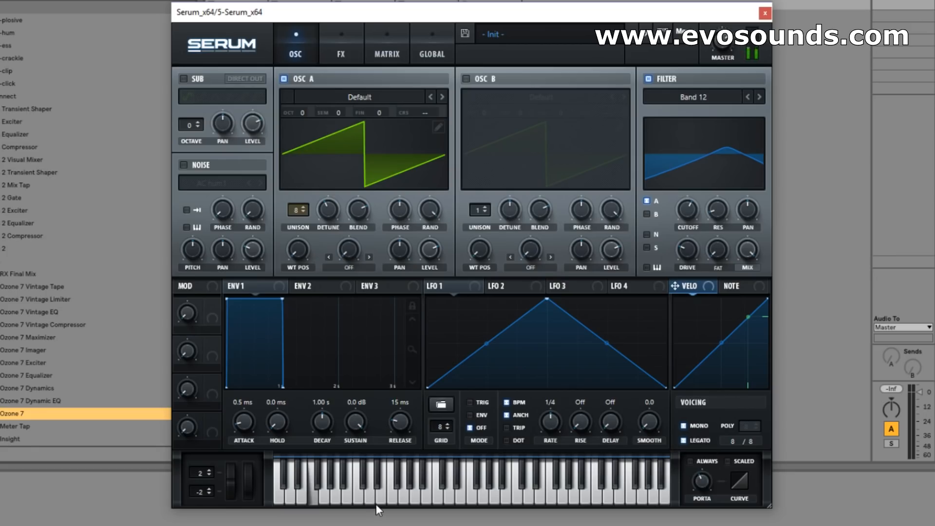
pyautogui.press('w')
pyautogui.press('a')
pyautogui.moveTo(687, 210)
pyautogui.moveTo(688, 210); pyautogui.dragTo(647, 190)
pyautogui.moveTo(720, 212); pyautogui.dragTo(702, 200)
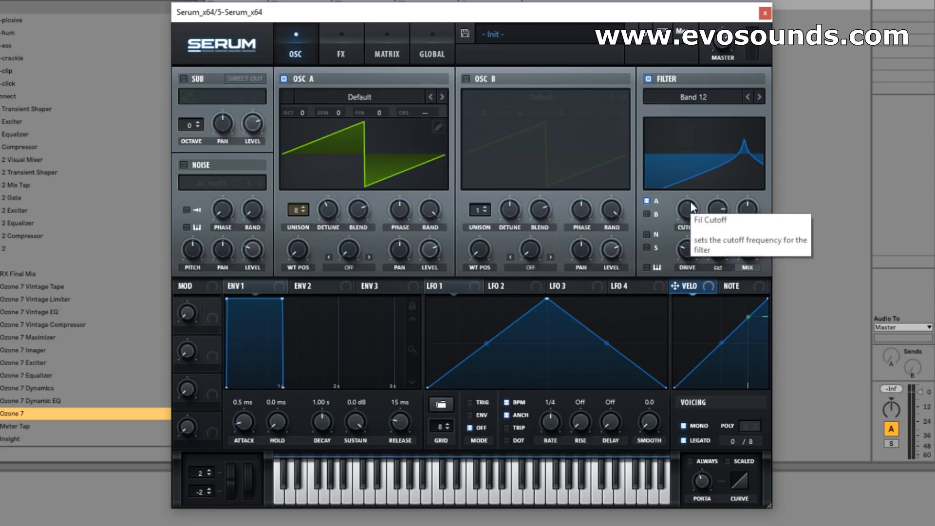
pyautogui.moveTo(708, 218); pyautogui.dragTo(728, 194)
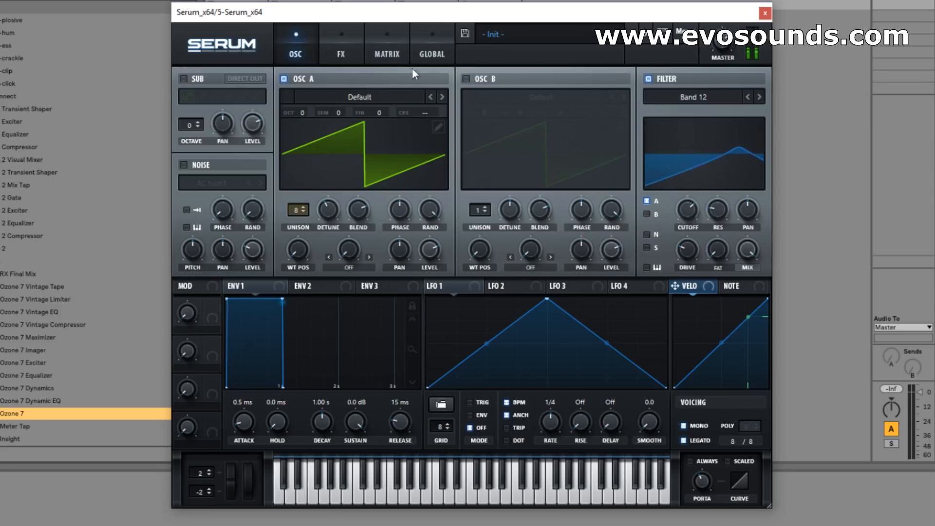
# Add a compressor in multiband mode and a hall reverb to the effects chain.
pyautogui.click(341, 51)
pyautogui.click(207, 201)
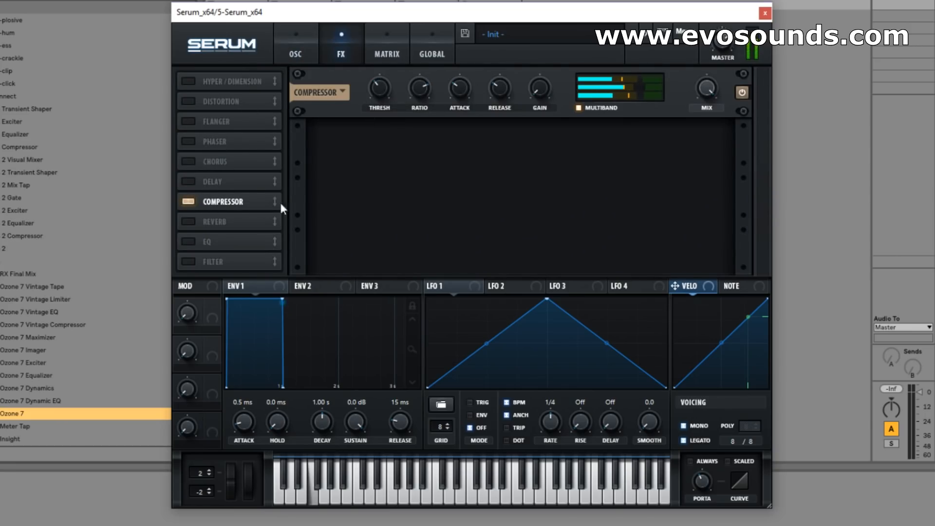
pyautogui.click(185, 222)
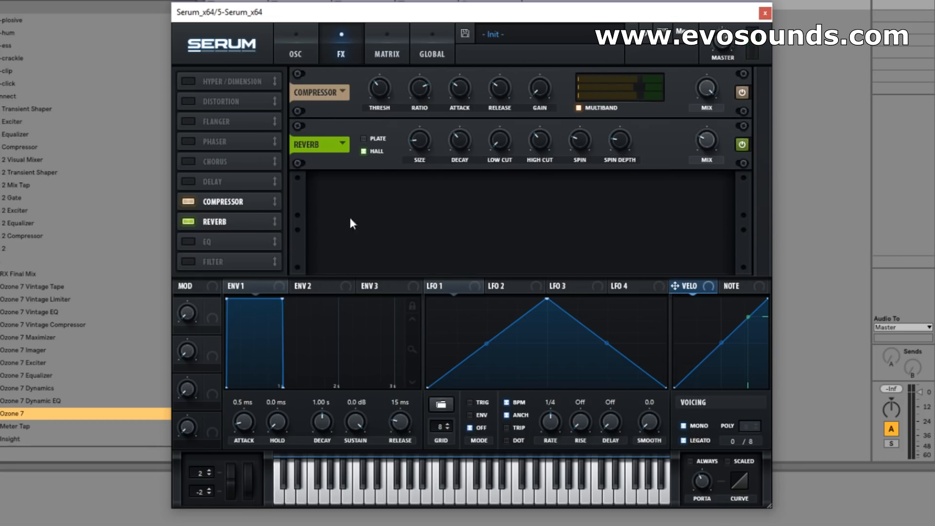
# Add a filter effect, set its type to Bandreject, and sweep its cutoff upward.
pyautogui.click(186, 262)
pyautogui.click(376, 196)
pyautogui.moveTo(426, 257)
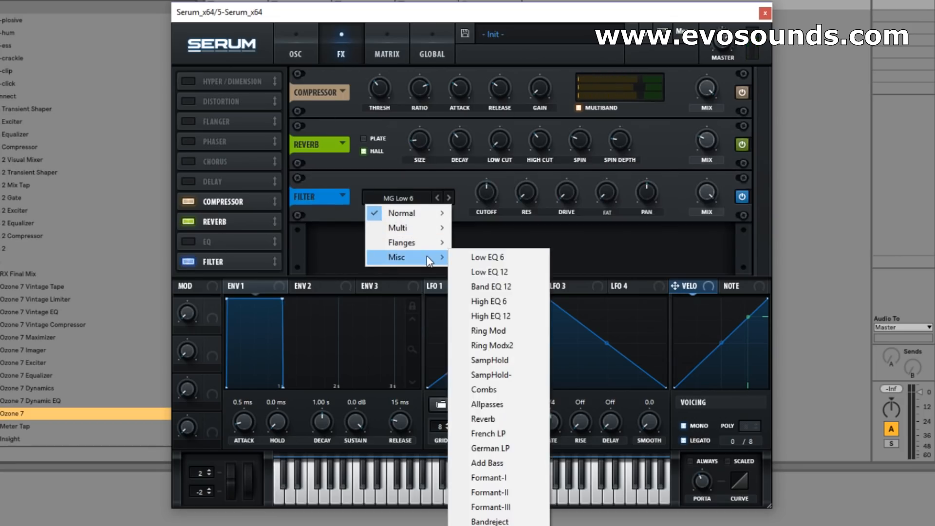
pyautogui.click(516, 521)
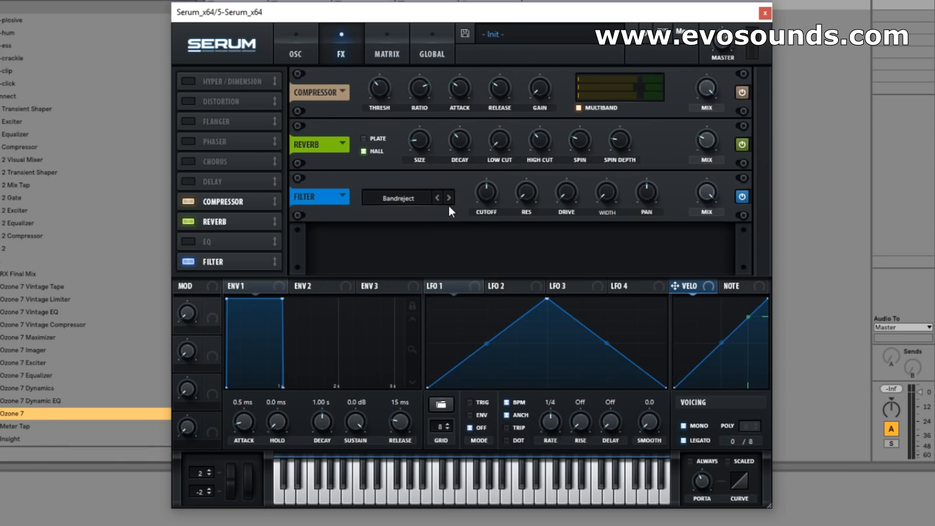
pyautogui.moveTo(485, 194); pyautogui.dragTo(535, 146)
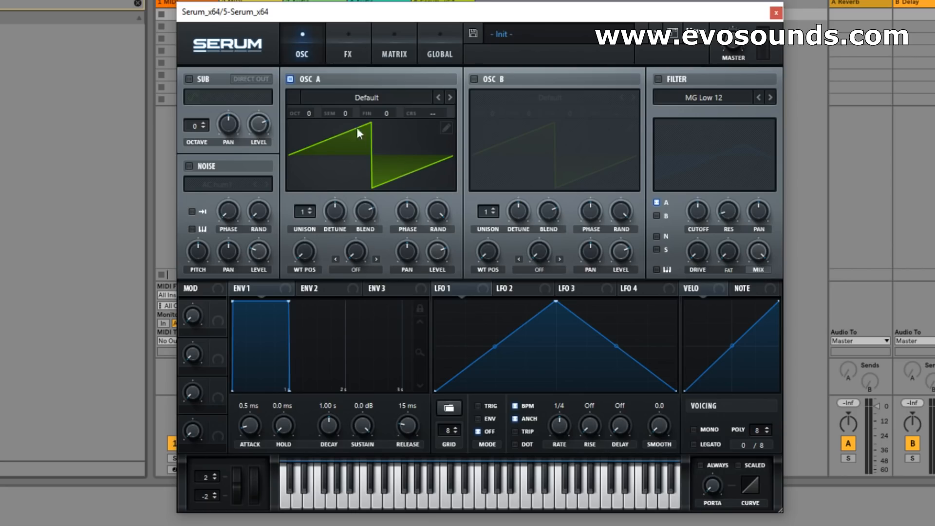
# Load the Basic Shapes wavetable into oscillator A and set the wavetable position to the square wave.
pyautogui.click(325, 98)
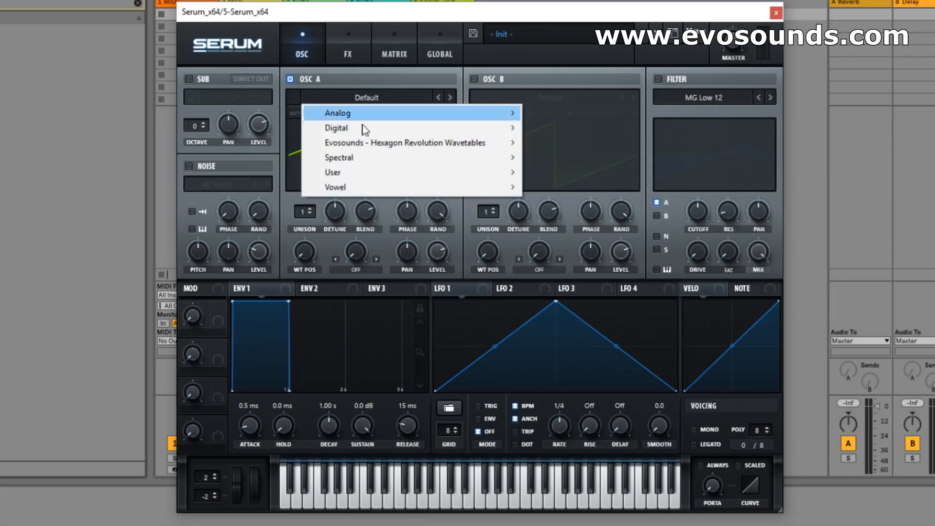
pyautogui.moveTo(378, 113)
pyautogui.click(560, 176)
pyautogui.moveTo(310, 252); pyautogui.dragTo(343, 209)
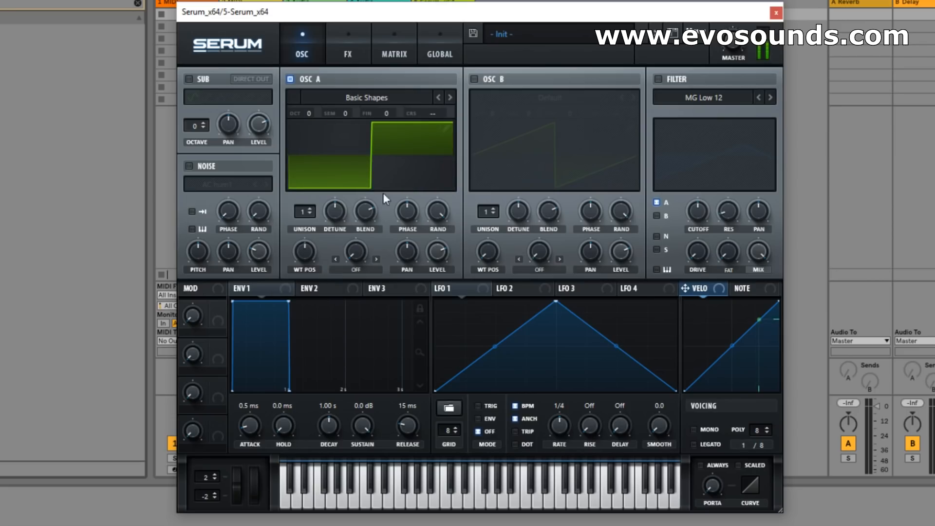
# Enable the MG Low 12 filter on oscillator A and raise its cutoff to let more highs through.
pyautogui.click(659, 79)
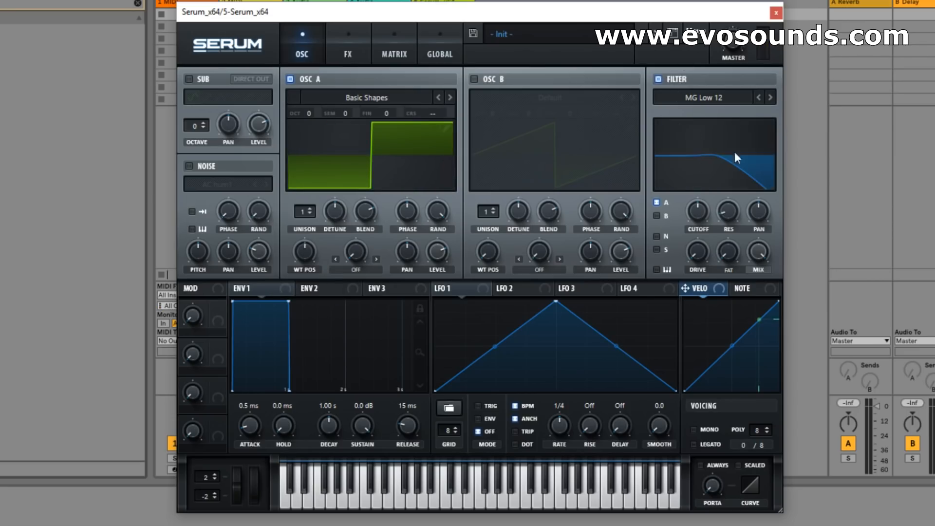
pyautogui.moveTo(702, 206); pyautogui.dragTo(715, 183)
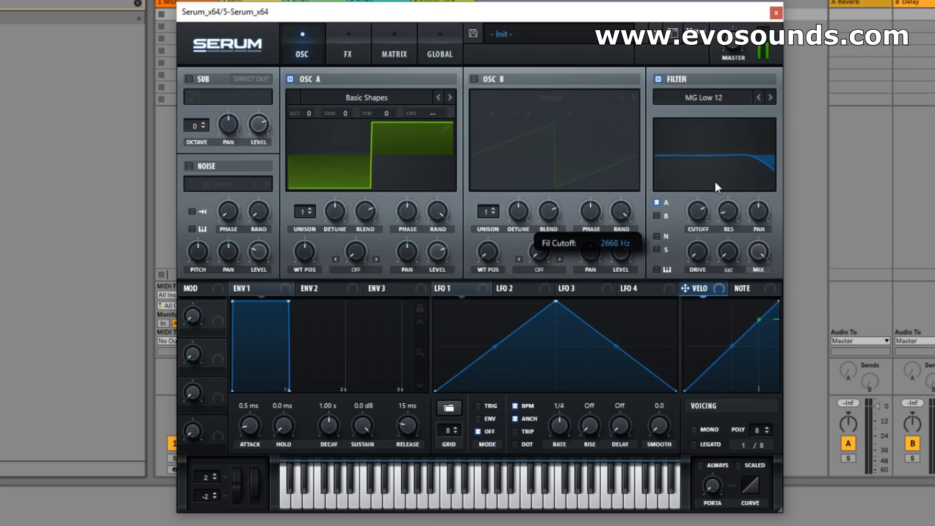
pyautogui.moveTo(700, 209)
pyautogui.mouseDown()
pyautogui.moveTo(708, 195)
pyautogui.moveTo(658, 243)
pyautogui.moveTo(705, 200)
pyautogui.moveTo(684, 205)
pyautogui.mouseUp()
# Add a distortion effect, set its type to Diode 2, and try out the drive amount.
pyautogui.click(348, 55)
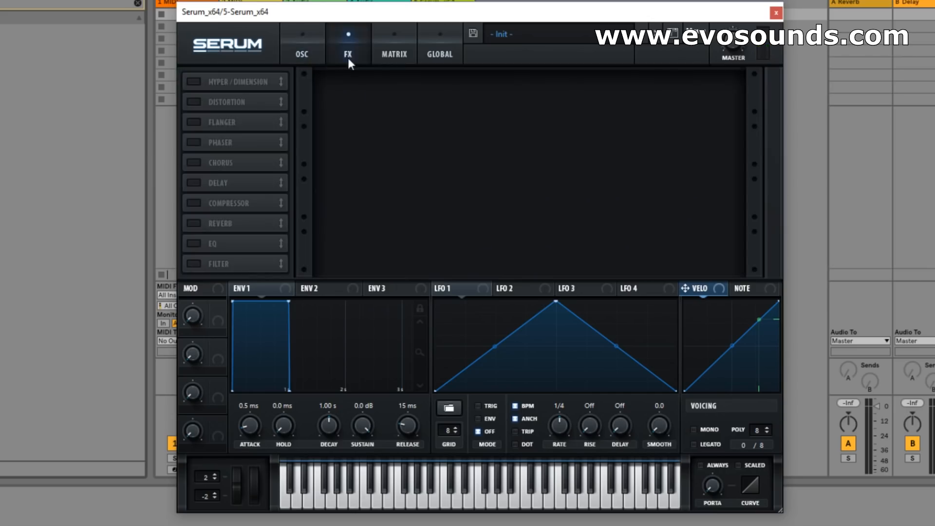
pyautogui.click(192, 101)
pyautogui.click(404, 94)
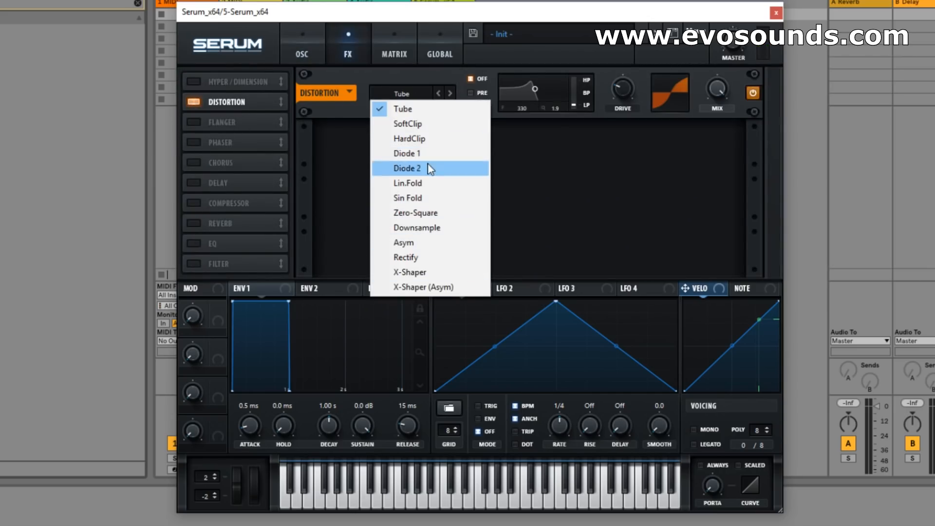
pyautogui.click(464, 168)
pyautogui.moveTo(622, 88); pyautogui.dragTo(595, 56)
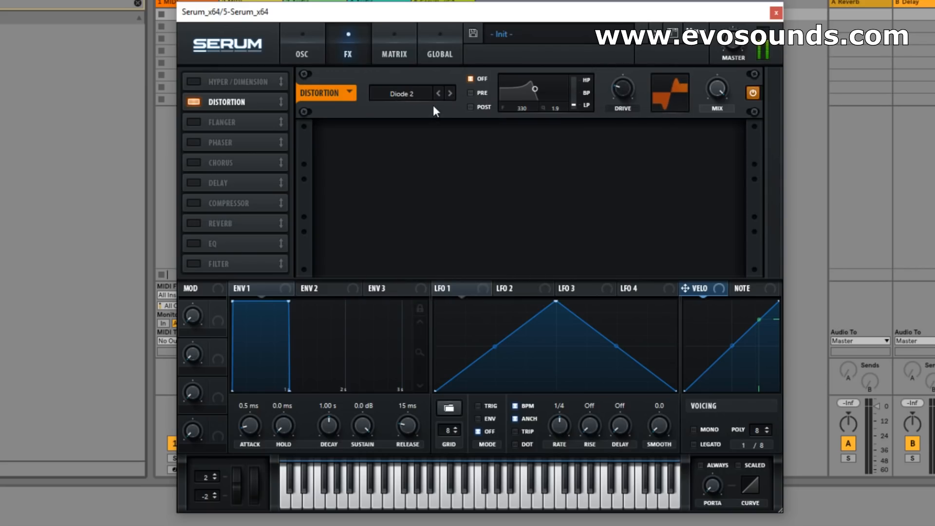
# Enable mono and legato voicing for the patch.
pyautogui.click(708, 430)
pyautogui.click(710, 443)
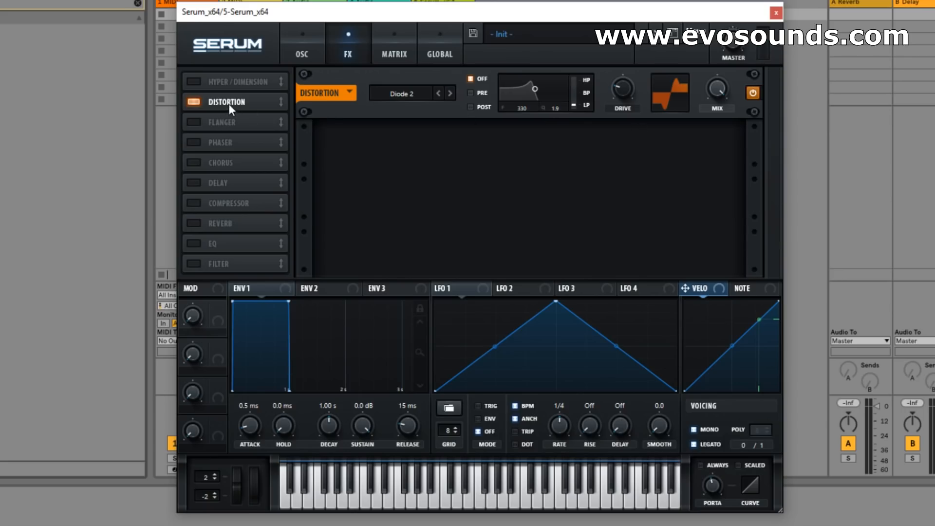
# Add a filter effect after the distortion and set its type to Bandreject.
pyautogui.click(193, 264)
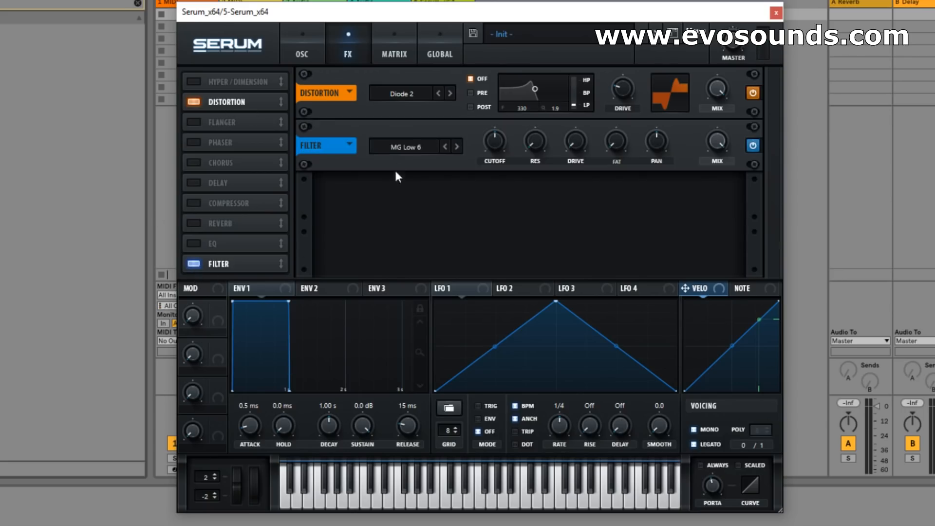
pyautogui.click(406, 146)
pyautogui.moveTo(429, 207)
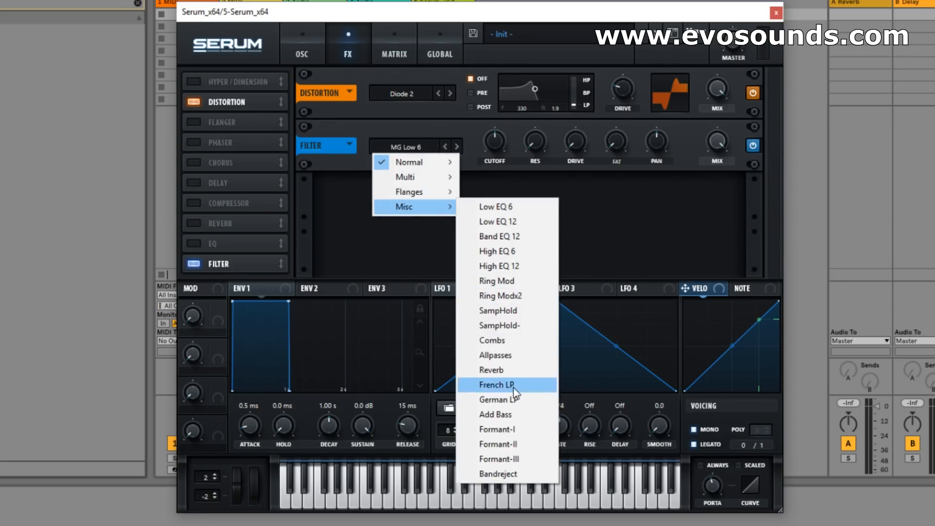
pyautogui.click(497, 473)
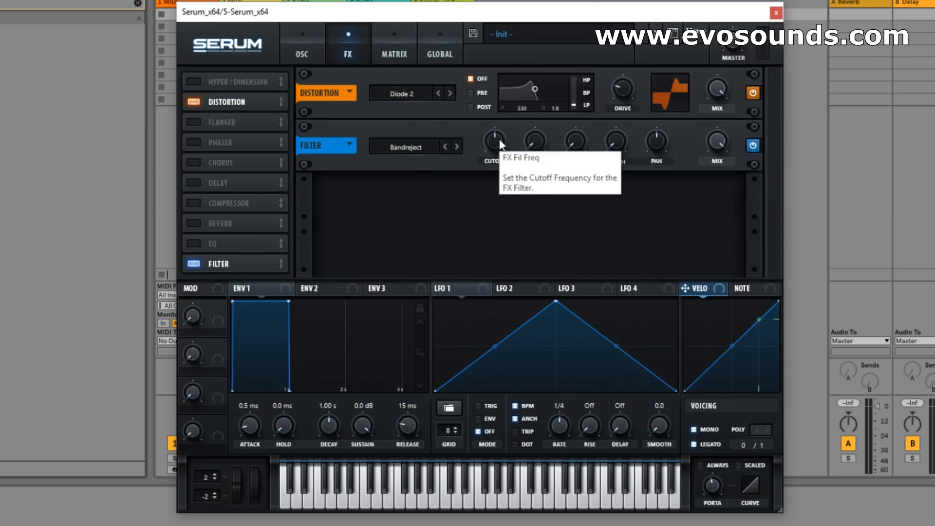
# Raise the Bandreject filter's cutoff slightly and move the filter above the phaser in the effects order.
pyautogui.moveTo(500, 143)
pyautogui.mouseDown()
pyautogui.moveTo(486, 139)
pyautogui.moveTo(505, 141)
pyautogui.moveTo(500, 136)
pyautogui.mouseUp()
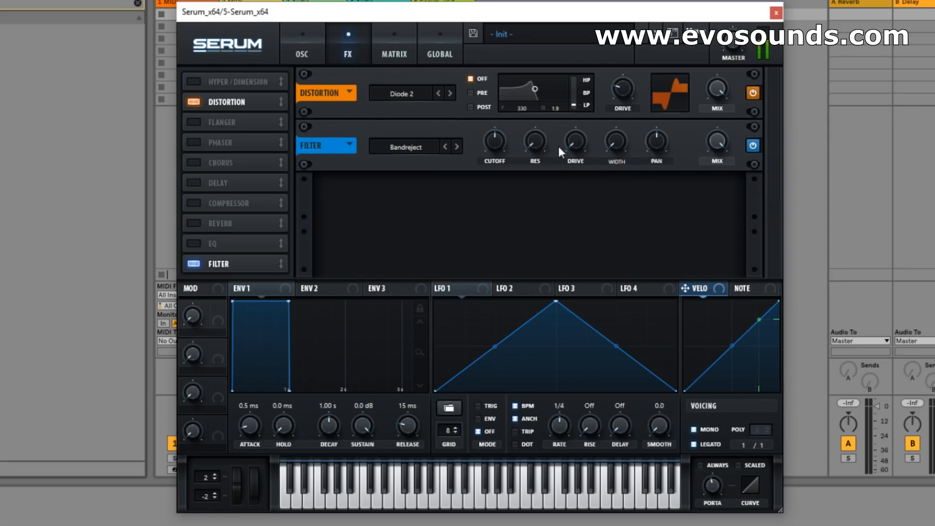
pyautogui.moveTo(499, 139); pyautogui.dragTo(554, 100)
pyautogui.moveTo(539, 146)
pyautogui.mouseDown()
pyautogui.moveTo(510, 194)
pyautogui.moveTo(544, 139)
pyautogui.mouseUp()
pyautogui.moveTo(198, 251); pyautogui.dragTo(253, 197)
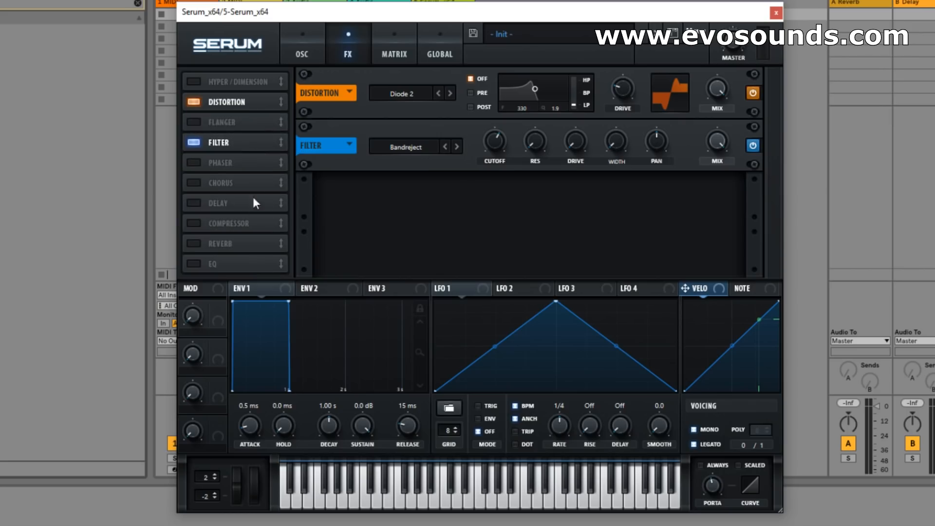
# Add an EQ effect with a slight high-shelf boost at about 1155 Hz.
pyautogui.click(193, 266)
pyautogui.moveTo(673, 198); pyautogui.dragTo(676, 186)
pyautogui.moveTo(604, 191); pyautogui.dragTo(602, 198)
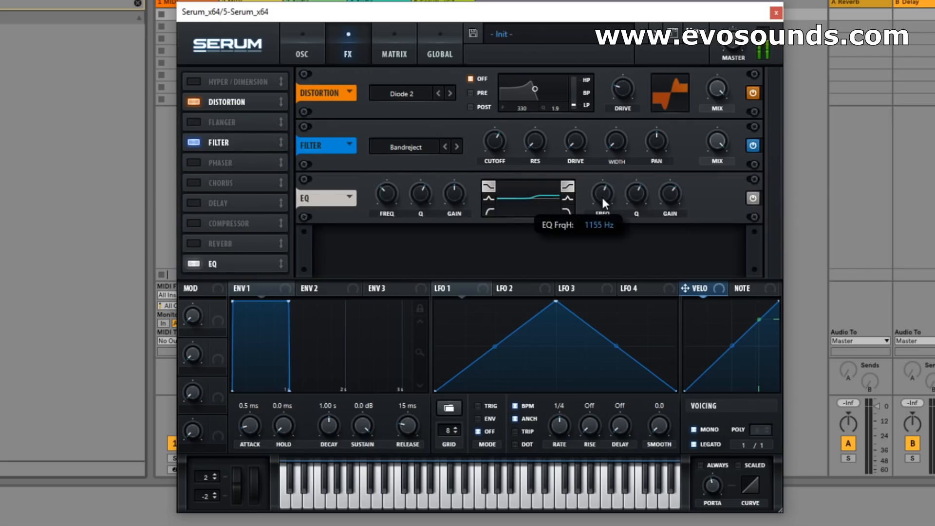
pyautogui.moveTo(676, 194); pyautogui.dragTo(667, 198)
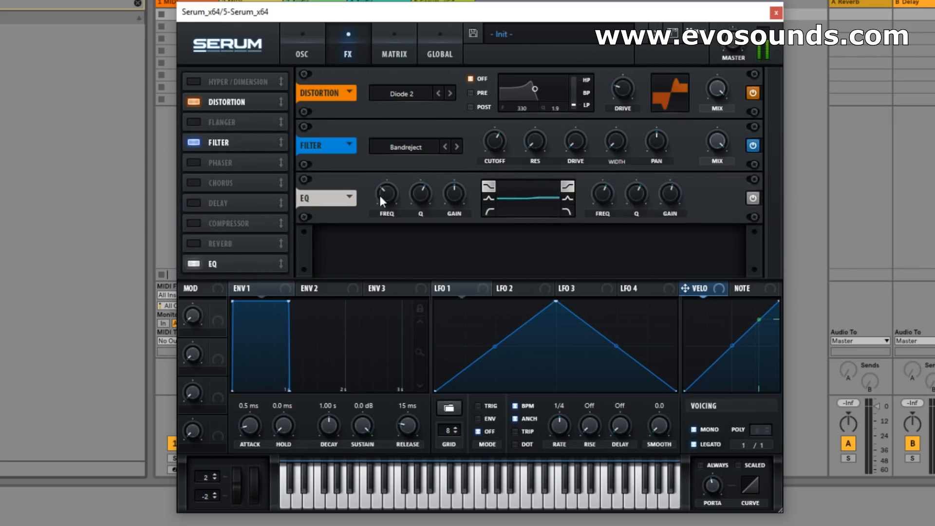
# Fine-tune the oscillator low-pass cutoff to about 4045 Hz and readjust the Bandreject effect's cutoff.
pyautogui.click(302, 51)
pyautogui.moveTo(701, 211)
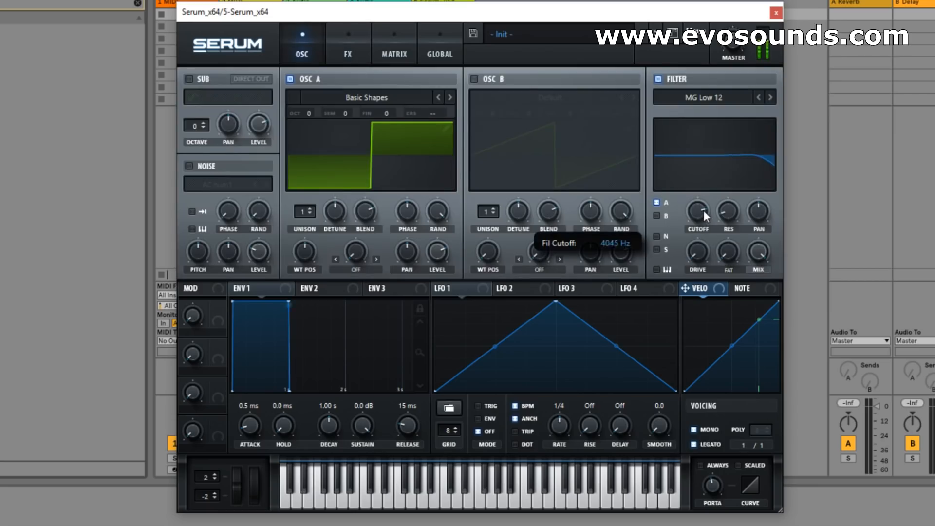
pyautogui.click(348, 52)
pyautogui.moveTo(478, 141)
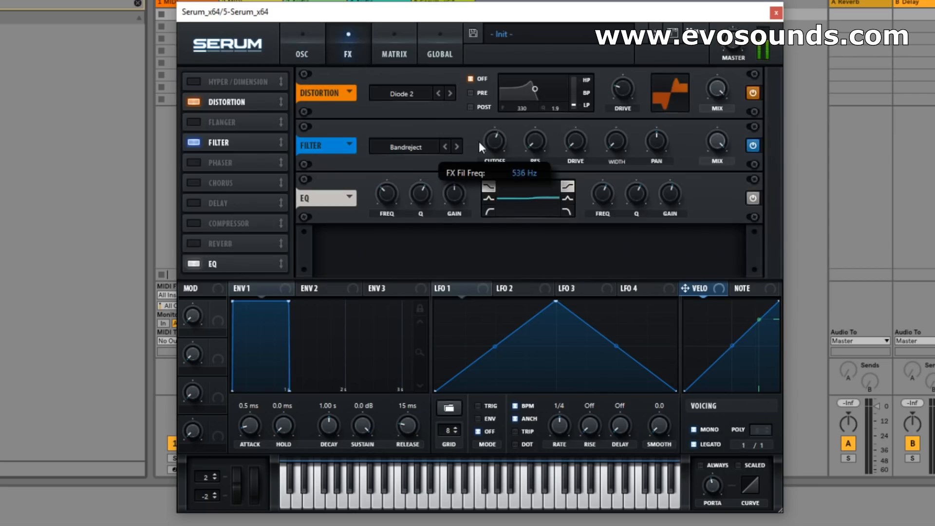
pyautogui.moveTo(495, 138); pyautogui.dragTo(559, 88)
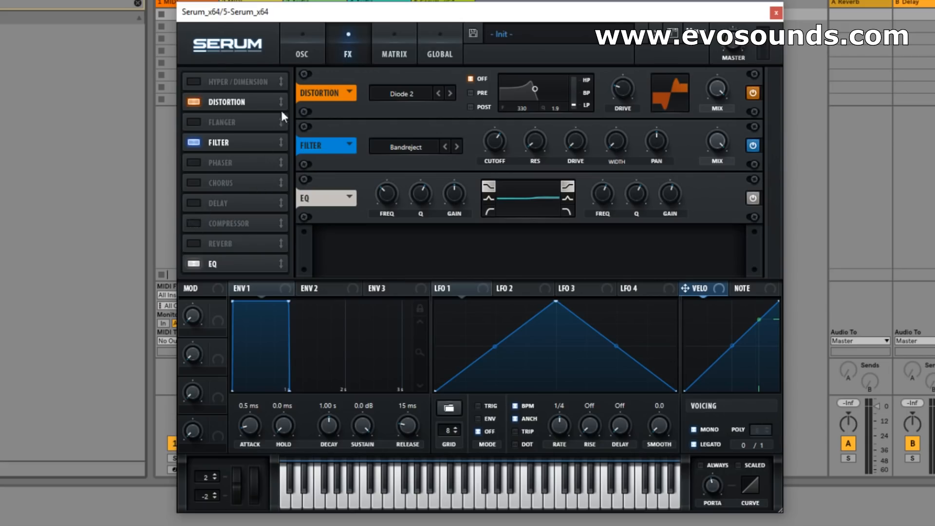
# Modulate oscillator A's coarse pitch with Envelope 3, using zero sustain and a decay of about 31 ms.
pyautogui.click(302, 52)
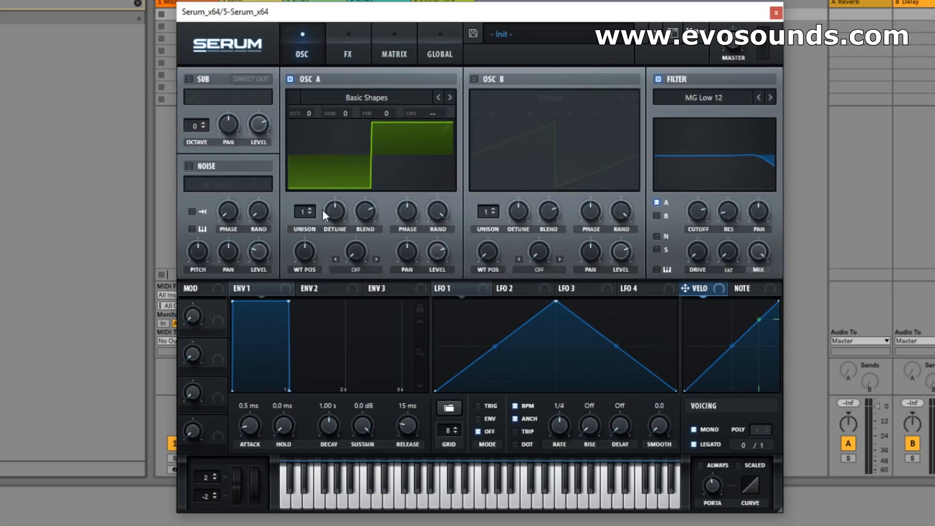
pyautogui.moveTo(305, 211); pyautogui.dragTo(302, 252)
pyautogui.moveTo(303, 211); pyautogui.dragTo(303, 222)
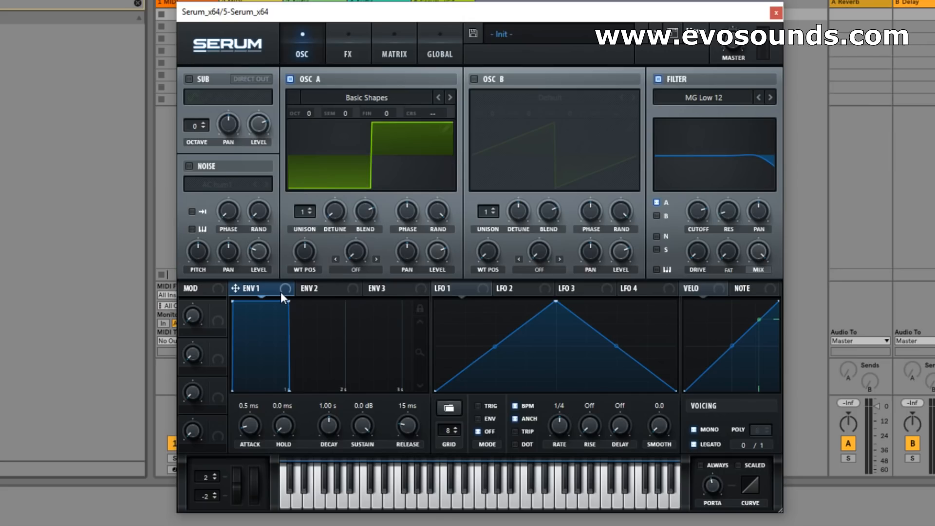
pyautogui.click(385, 288)
pyautogui.moveTo(329, 425); pyautogui.dragTo(311, 440)
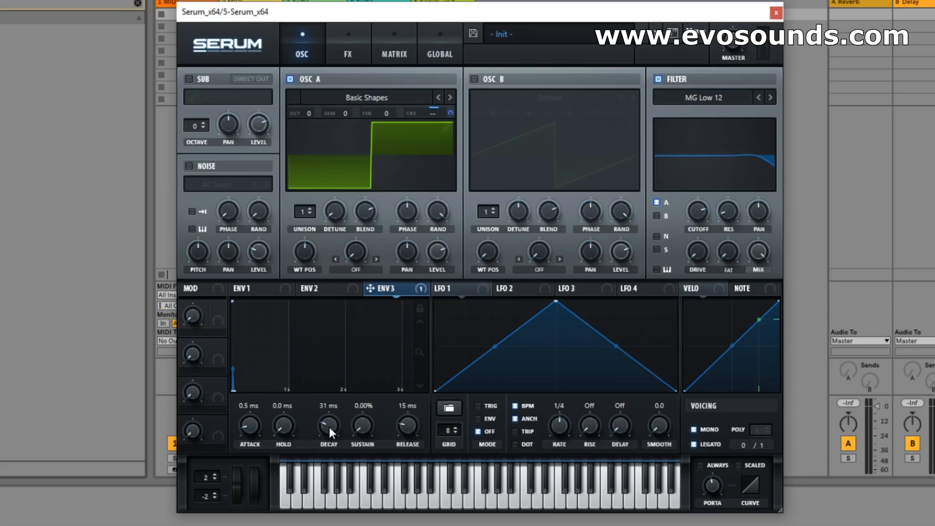
pyautogui.moveTo(335, 423); pyautogui.dragTo(331, 423)
# Shape Envelope 1 as a pluck with sustain fully down and a decay of about 230 ms.
pyautogui.click(272, 288)
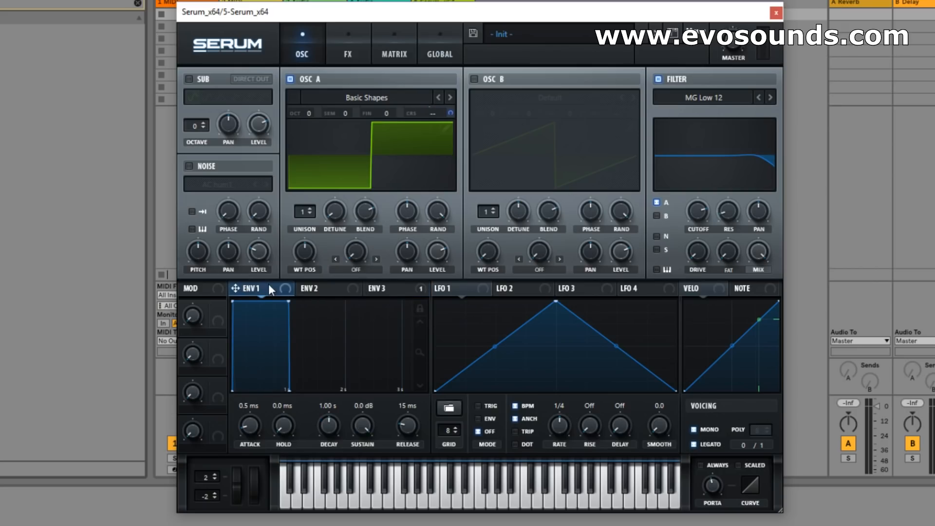
pyautogui.moveTo(362, 425); pyautogui.dragTo(362, 463)
pyautogui.moveTo(306, 431)
pyautogui.mouseDown()
pyautogui.moveTo(317, 437)
pyautogui.moveTo(294, 426)
pyautogui.moveTo(302, 419)
pyautogui.mouseUp()
# Lower the MG Low 12 filter's cutoff and modulate it with Envelope 1 at an amount of about 70.
pyautogui.moveTo(704, 230); pyautogui.dragTo(436, 331)
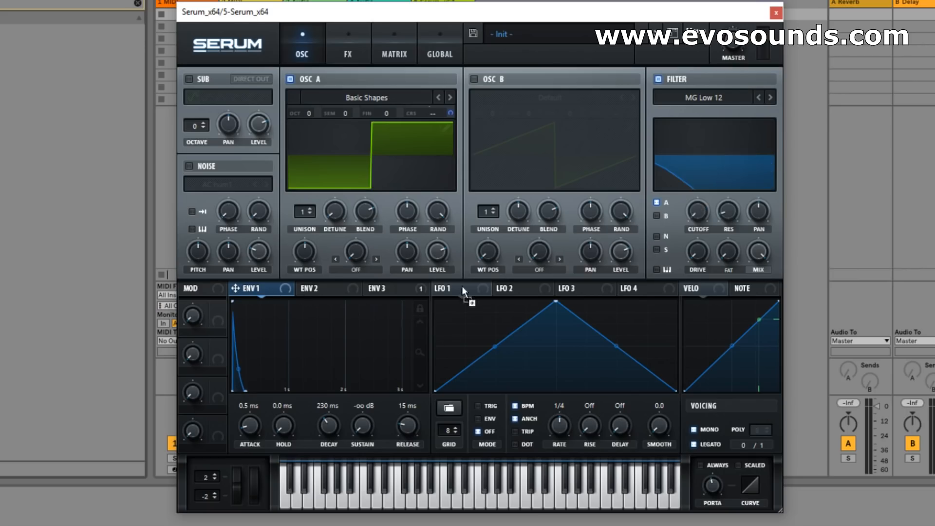
pyautogui.moveTo(686, 199); pyautogui.dragTo(675, 207)
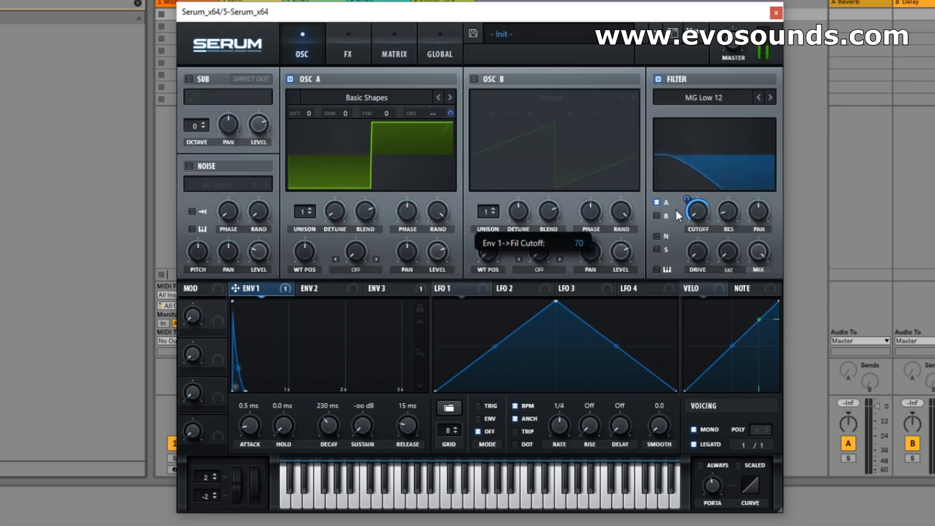
pyautogui.moveTo(690, 203)
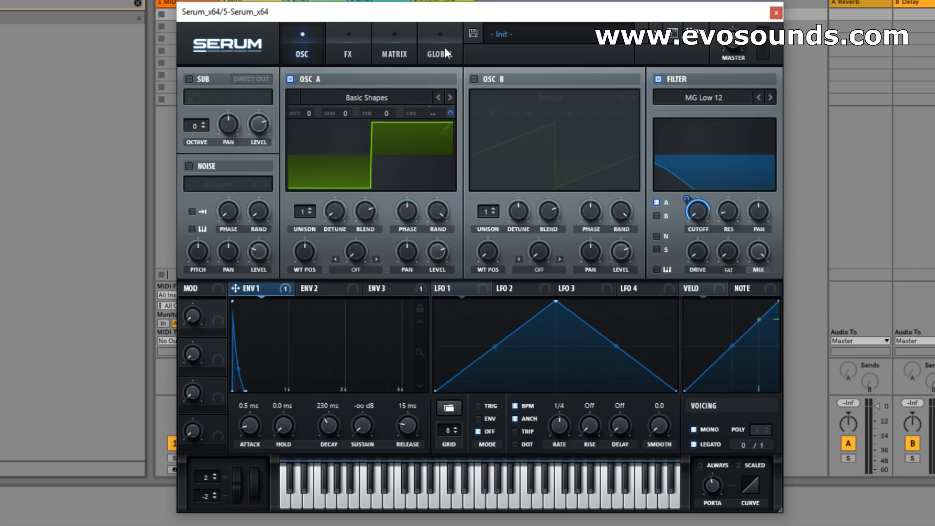
pyautogui.click(330, 46)
pyautogui.click(298, 54)
pyautogui.click(348, 48)
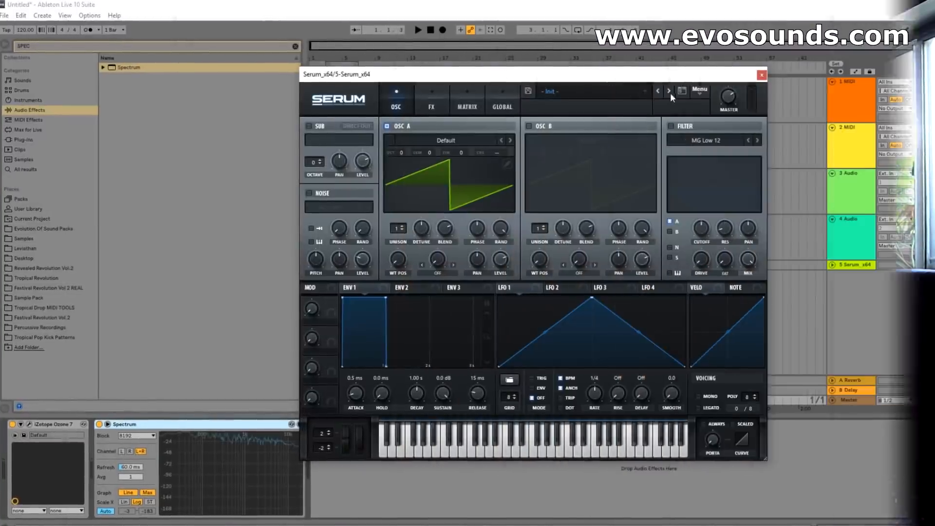
# Initialize the preset and load the analog Basic Shapes wavetable into oscillator A.
pyautogui.click(700, 90)
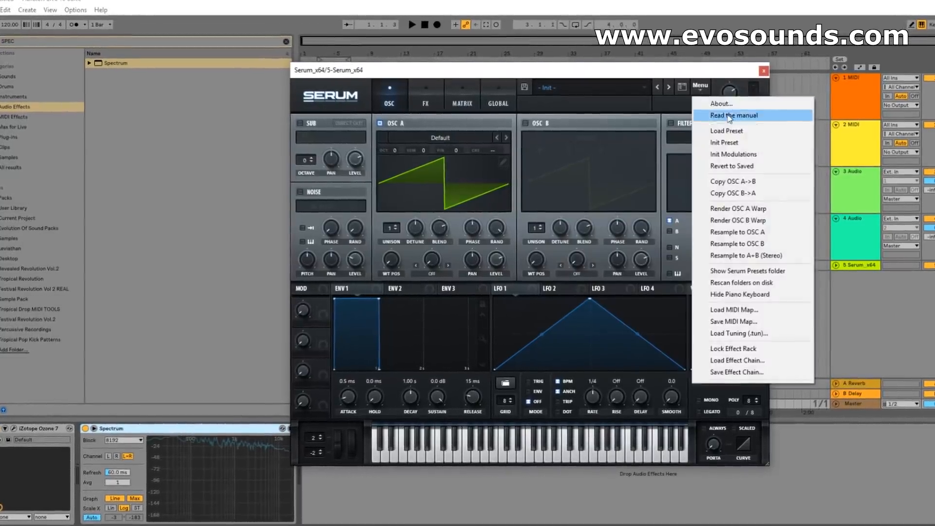
pyautogui.click(745, 141)
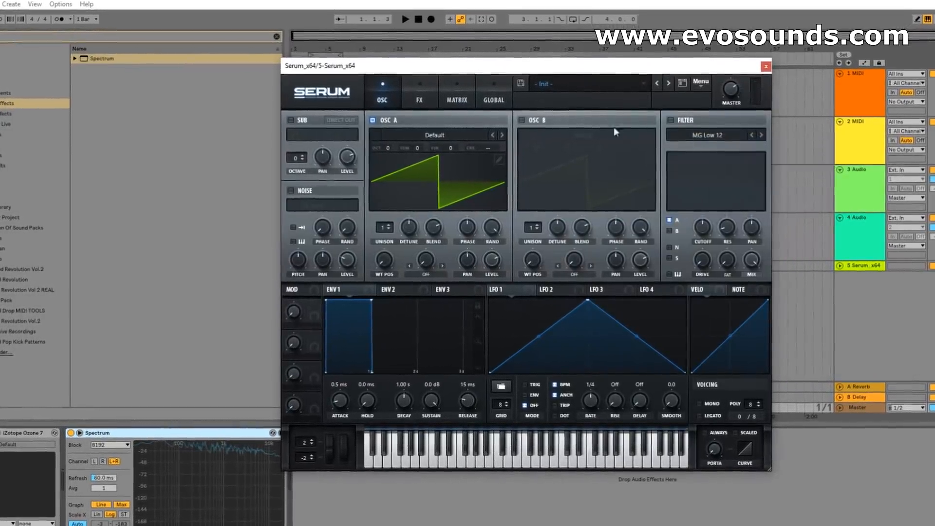
pyautogui.click(440, 129)
pyautogui.moveTo(440, 144)
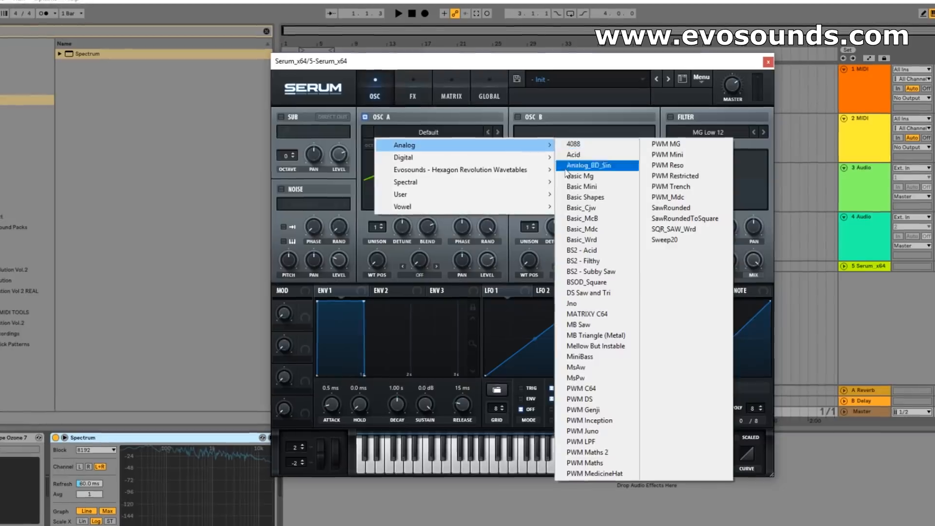
pyautogui.click(586, 196)
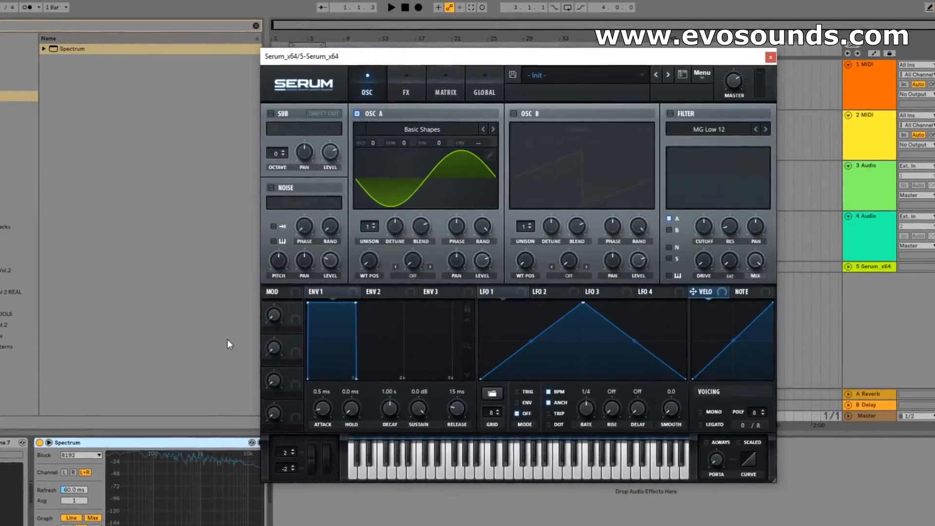
pyautogui.press('f')
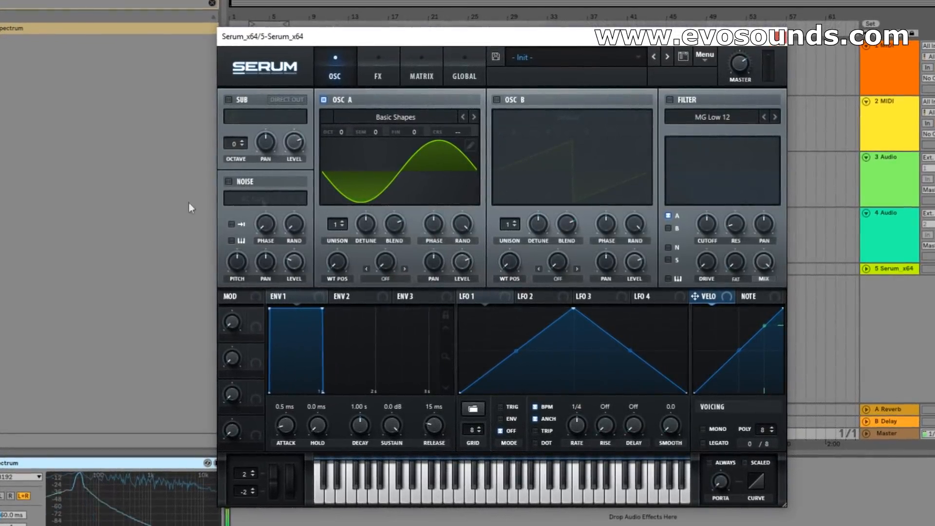
# Set oscillator A's warp mode to FM (from B) and enable oscillator B.
pyautogui.click(381, 279)
pyautogui.click(417, 220)
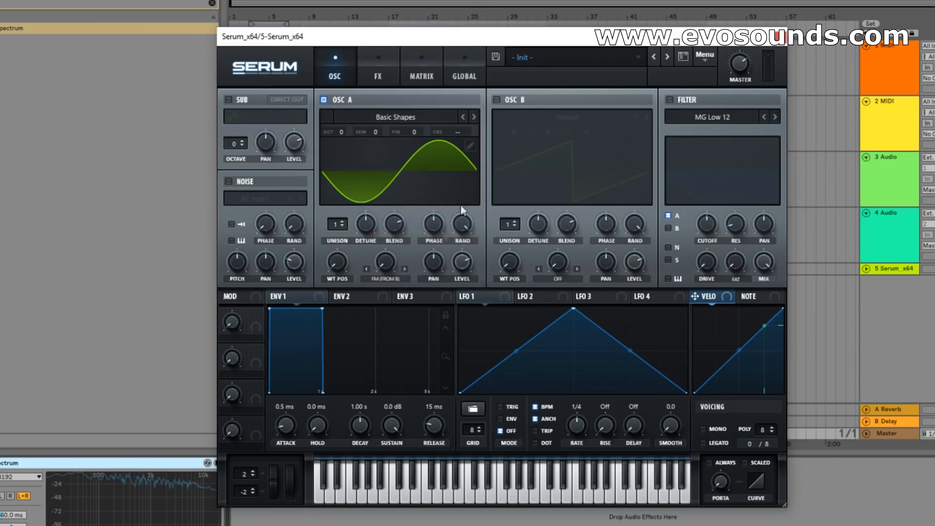
pyautogui.click(496, 99)
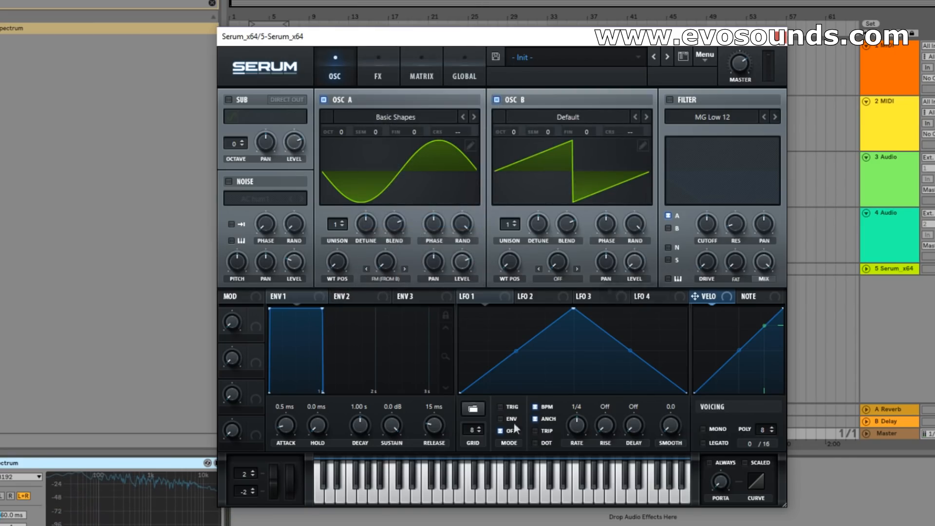
# Modulate oscillator A's FM warp with LFO 1 in envelope mode, shaped with an early peak, curved rise and bowed fall.
pyautogui.moveTo(467, 296); pyautogui.dragTo(374, 266)
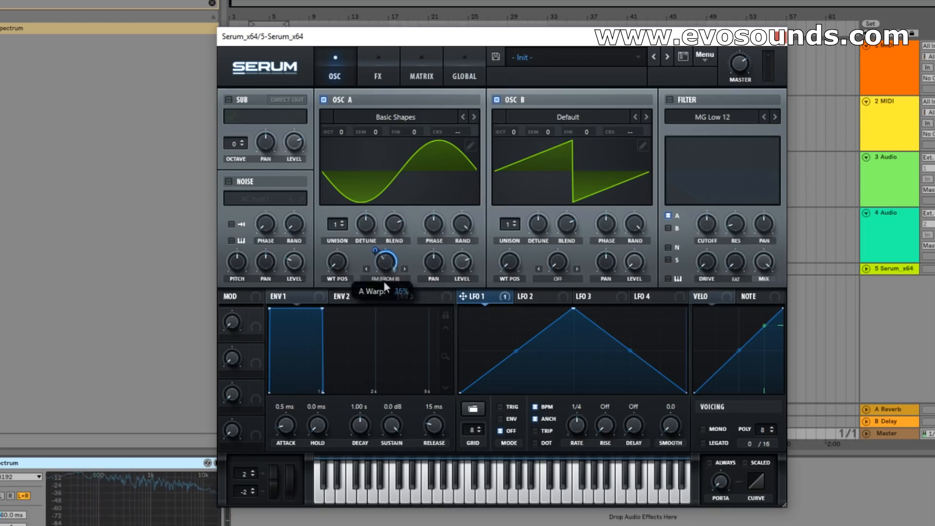
pyautogui.moveTo(574, 310); pyautogui.dragTo(510, 297)
pyautogui.moveTo(599, 350); pyautogui.dragTo(620, 328)
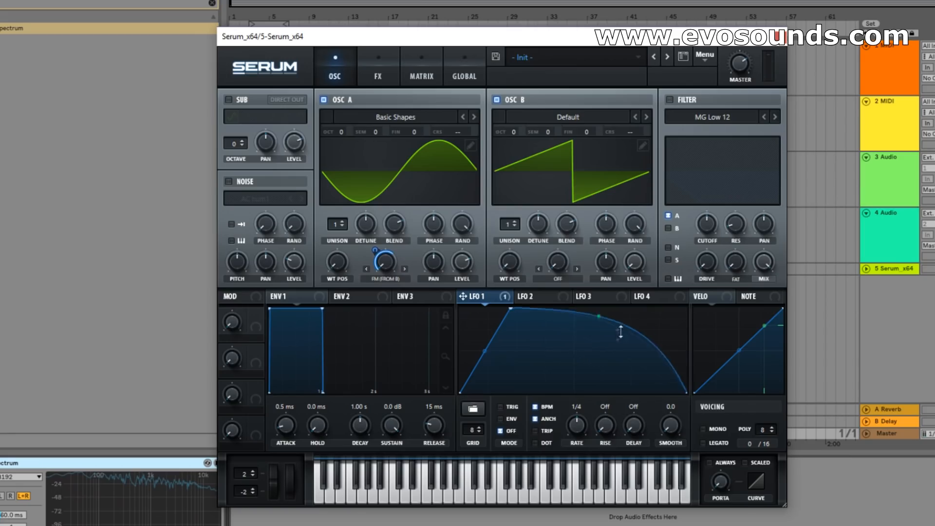
pyautogui.moveTo(485, 351); pyautogui.dragTo(493, 335)
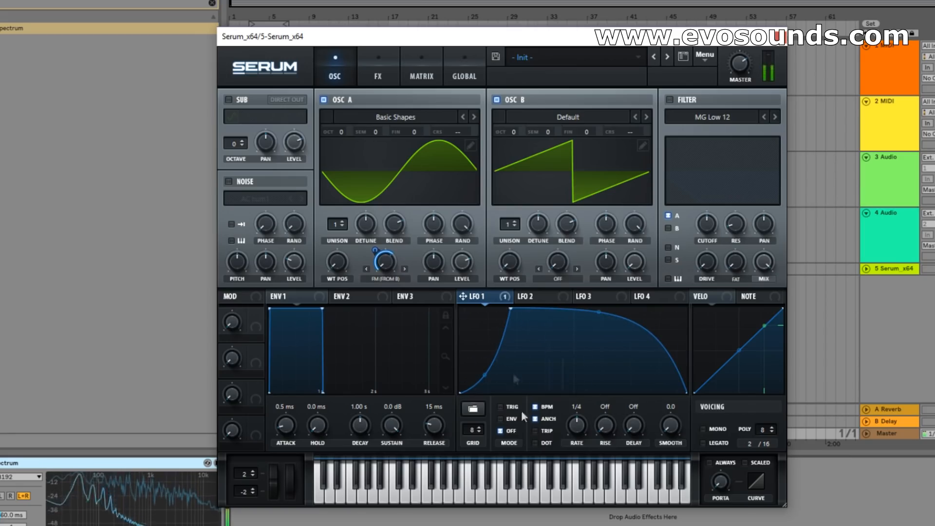
# Compare +3 and +2 octaves for oscillator B, settling on +3, and reshape LFO 1 with a later peak and slightly bowed fall.
pyautogui.moveTo(512, 131); pyautogui.dragTo(534, 111)
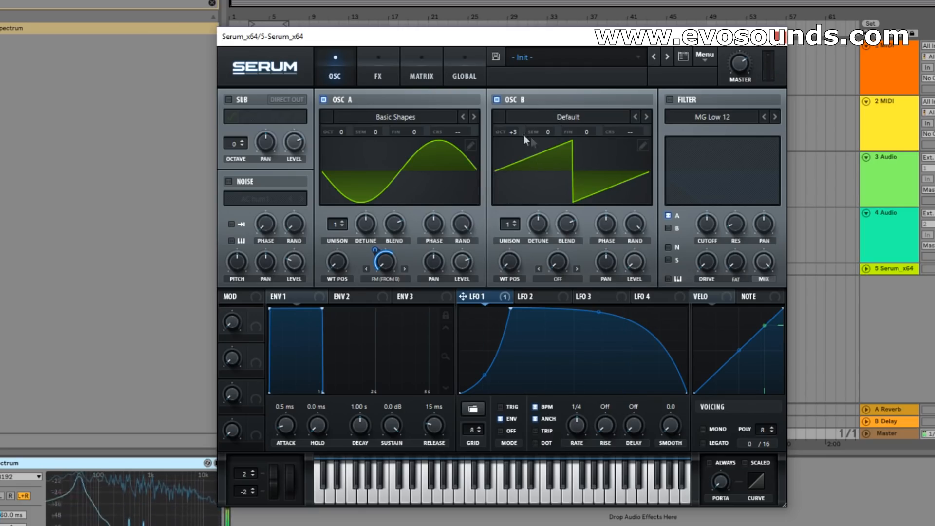
pyautogui.moveTo(513, 132); pyautogui.dragTo(511, 143)
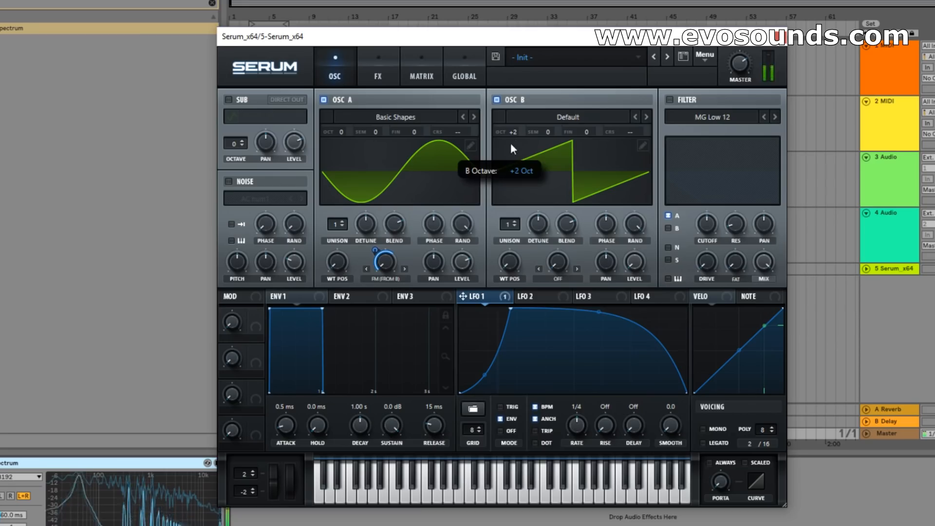
pyautogui.moveTo(512, 315); pyautogui.dragTo(546, 315)
pyautogui.moveTo(616, 313); pyautogui.dragTo(627, 363)
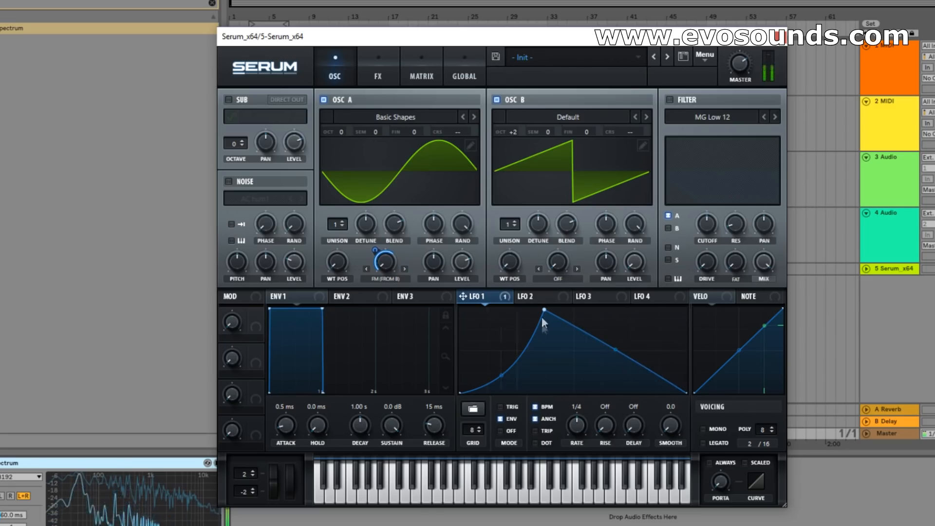
pyautogui.moveTo(501, 373)
pyautogui.mouseDown()
pyautogui.moveTo(489, 338)
pyautogui.moveTo(503, 376)
pyautogui.moveTo(511, 336)
pyautogui.moveTo(499, 354)
pyautogui.moveTo(511, 381)
pyautogui.mouseUp()
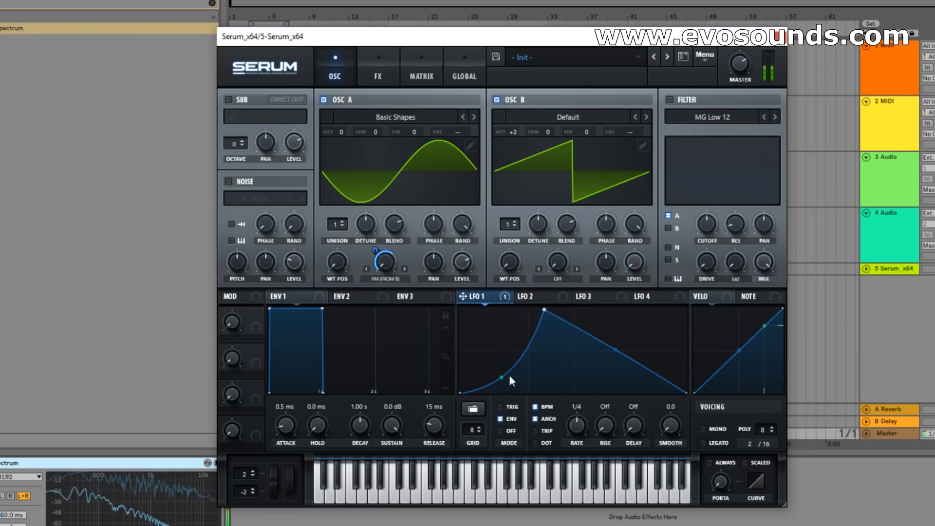
pyautogui.moveTo(615, 350); pyautogui.dragTo(625, 350)
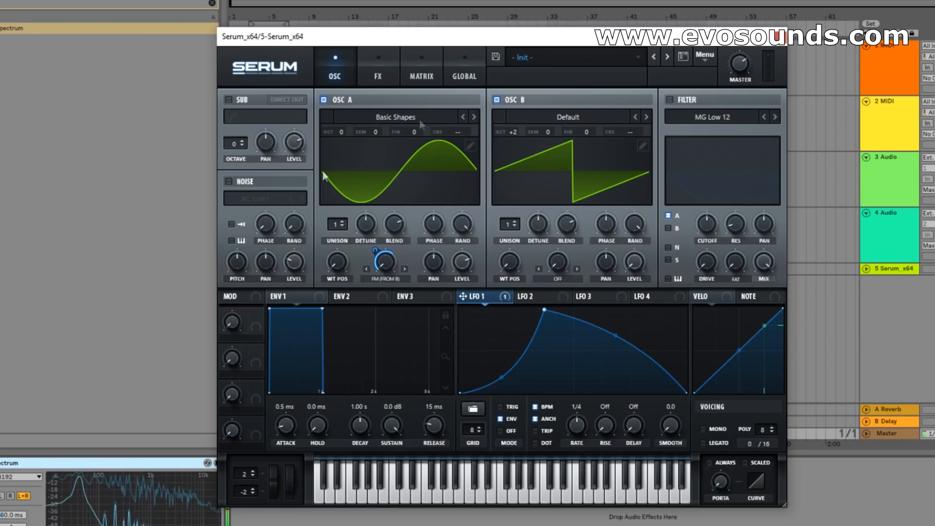
pyautogui.moveTo(512, 132); pyautogui.dragTo(533, 126)
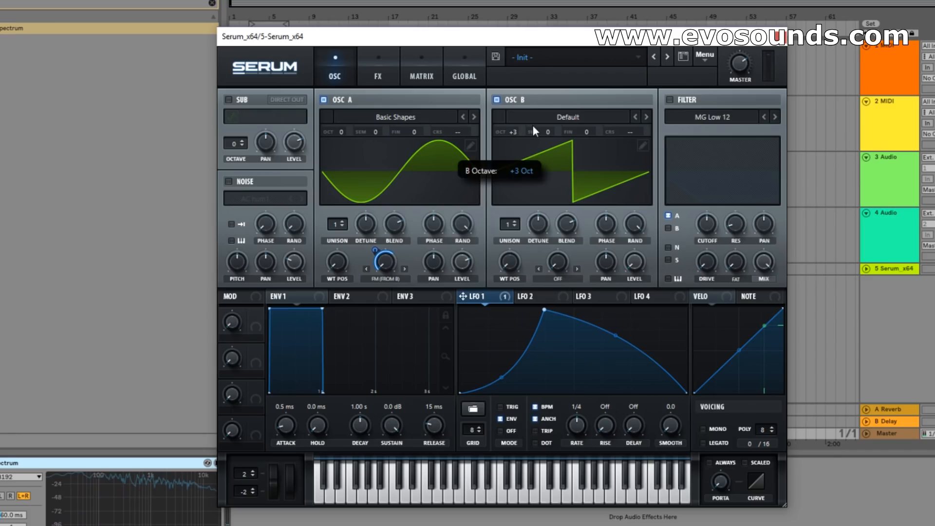
# Enable the MG Low 12 filter with a low cutoff modulated by LFO 1, and bow LFO 1's falling slope slightly more.
pyautogui.click(670, 99)
pyautogui.moveTo(745, 195); pyautogui.dragTo(670, 192)
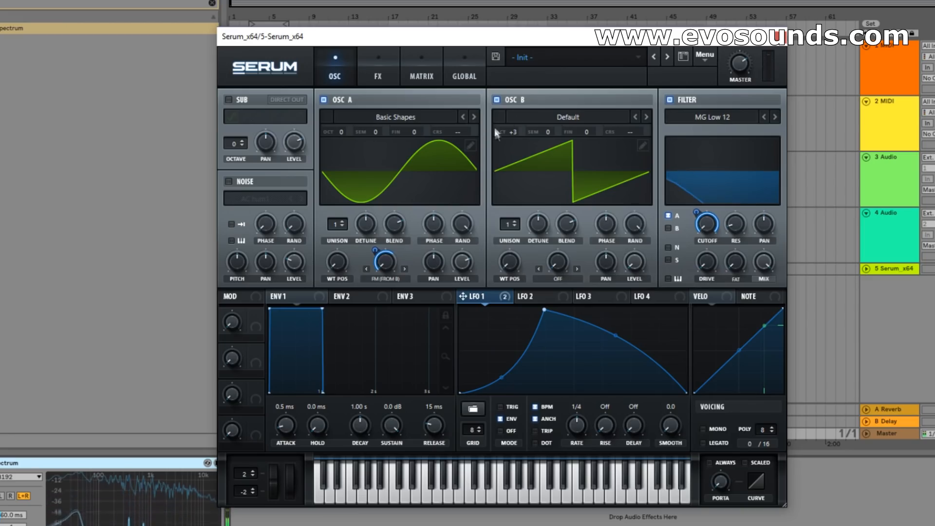
pyautogui.moveTo(616, 336); pyautogui.dragTo(621, 329)
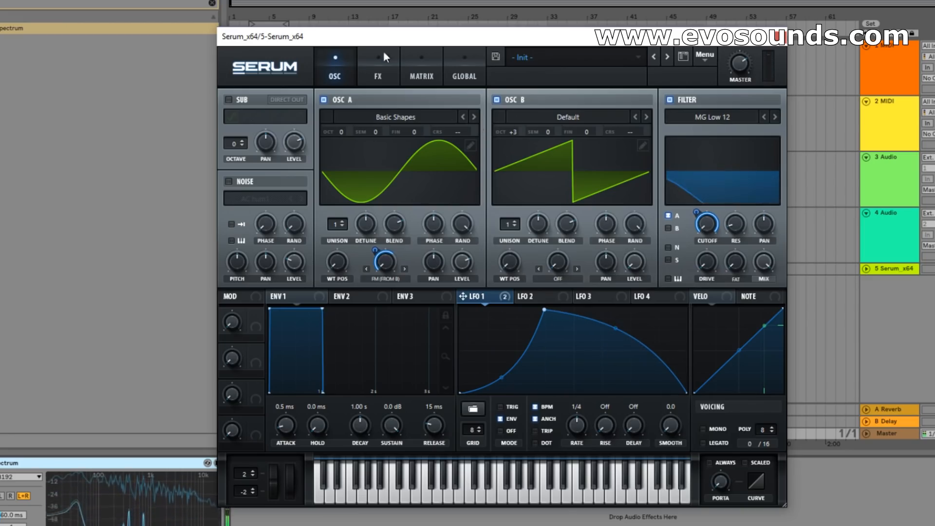
# Add the Reverb effect and reduce its size.
pyautogui.click(384, 53)
pyautogui.click(232, 216)
pyautogui.click(234, 217)
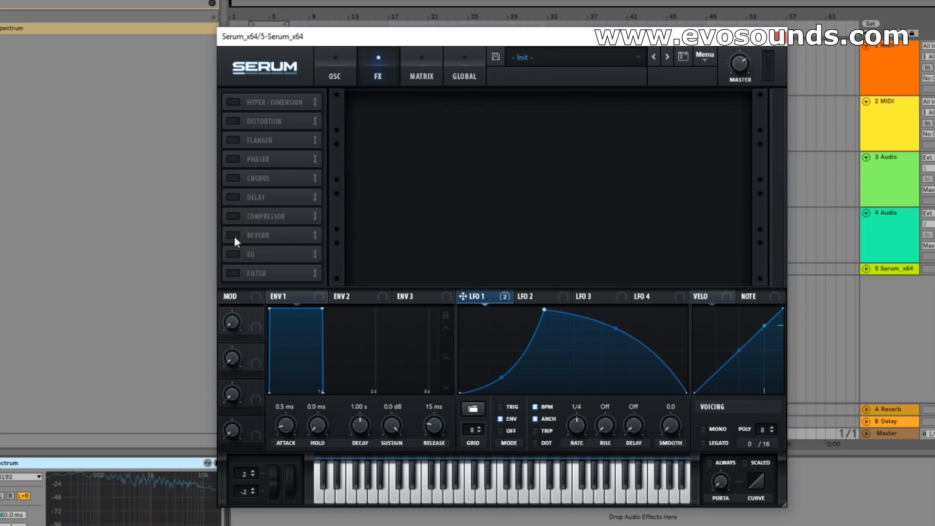
pyautogui.click(234, 235)
pyautogui.moveTo(452, 109); pyautogui.dragTo(439, 126)
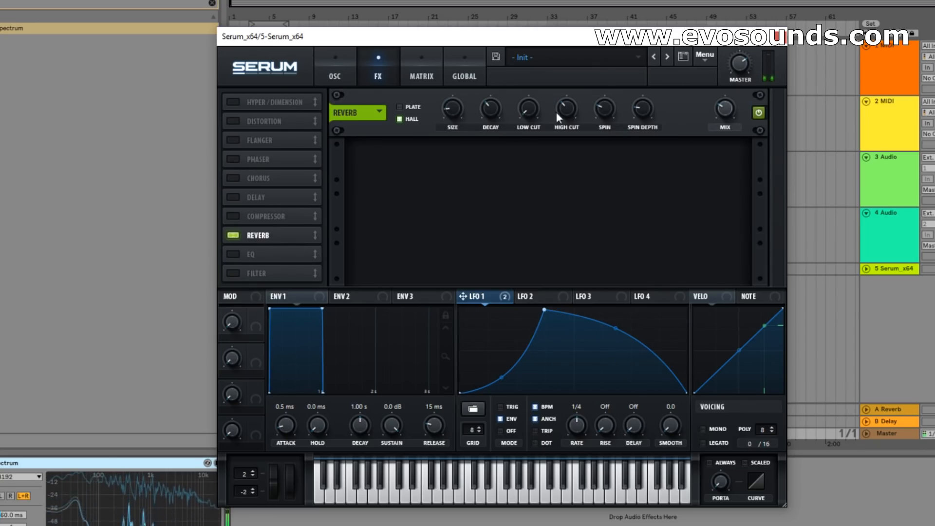
# Add the Distortion effect in Diode 1 mode with the drive at about 38%.
pyautogui.click(233, 120)
pyautogui.moveTo(639, 106)
pyautogui.moveTo(639, 107); pyautogui.dragTo(639, 95)
pyautogui.click(438, 114)
pyautogui.click(448, 171)
pyautogui.moveTo(620, 124)
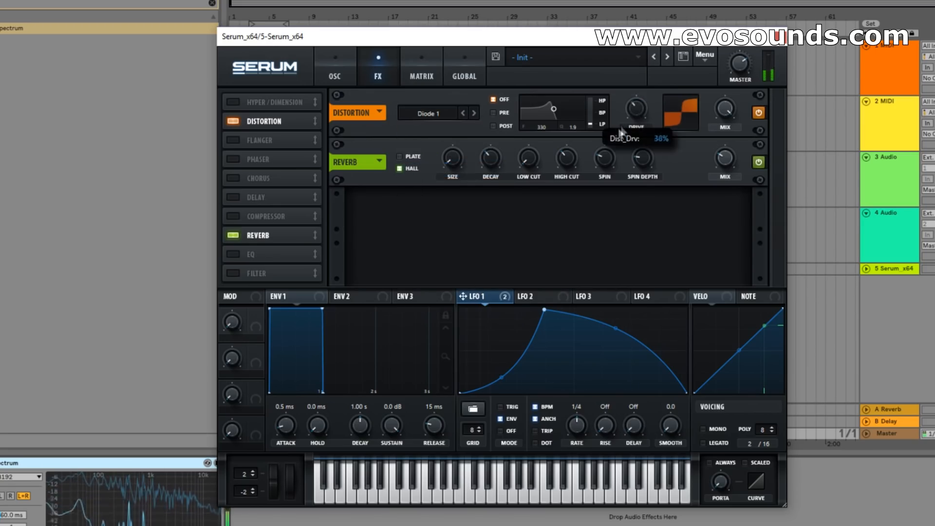
# Add the Filter effect with the Bandreject type and lower its cutoff.
pyautogui.click(252, 274)
pyautogui.click(437, 214)
pyautogui.moveTo(437, 269)
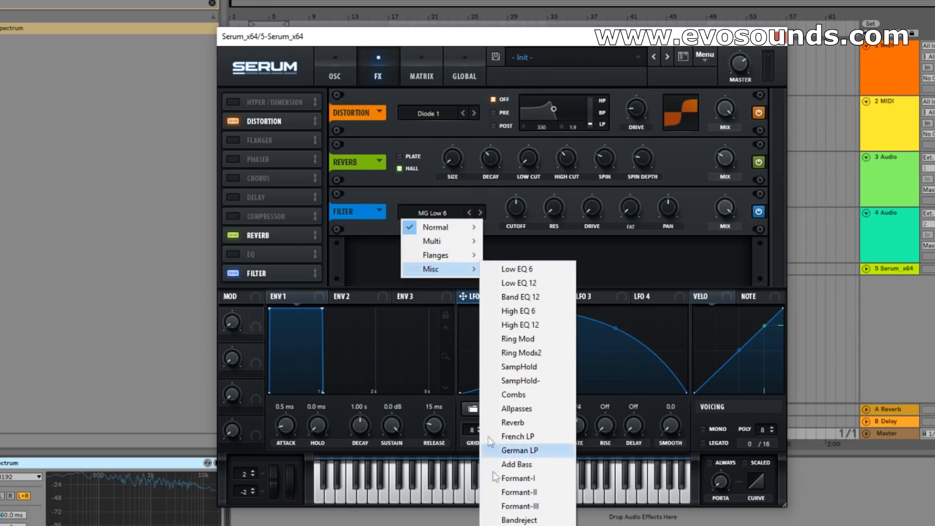
pyautogui.click(523, 519)
pyautogui.moveTo(517, 208)
pyautogui.mouseDown()
pyautogui.moveTo(503, 216)
pyautogui.moveTo(535, 183)
pyautogui.moveTo(489, 220)
pyautogui.moveTo(503, 204)
pyautogui.mouseUp()
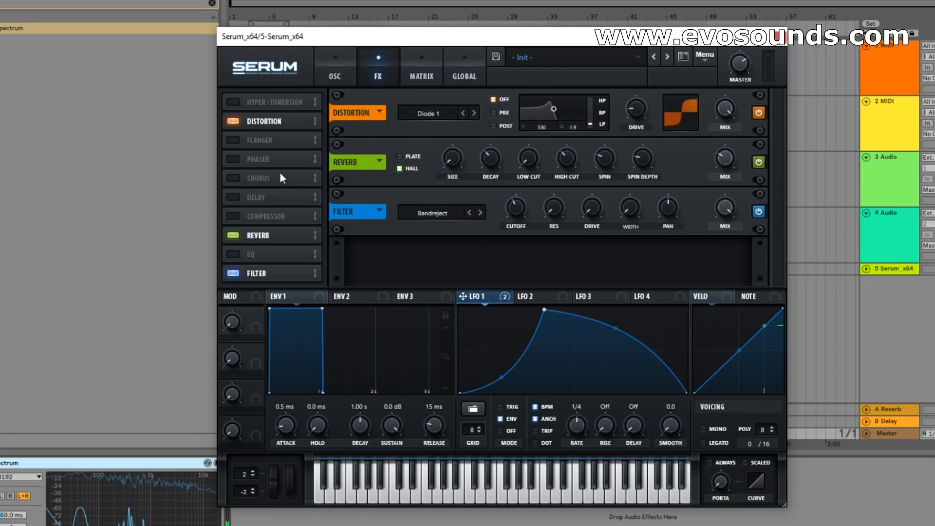
# Try the digital wavetables Dull_toy and Evol Longreece in oscillator B, and straighten LFO 1's falling slope.
pyautogui.click(350, 72)
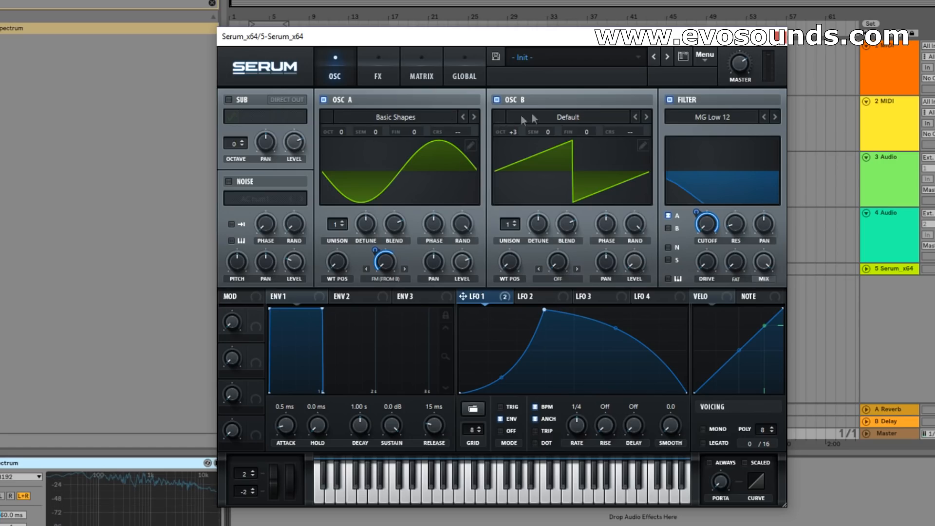
pyautogui.click(553, 119)
pyautogui.moveTo(577, 150)
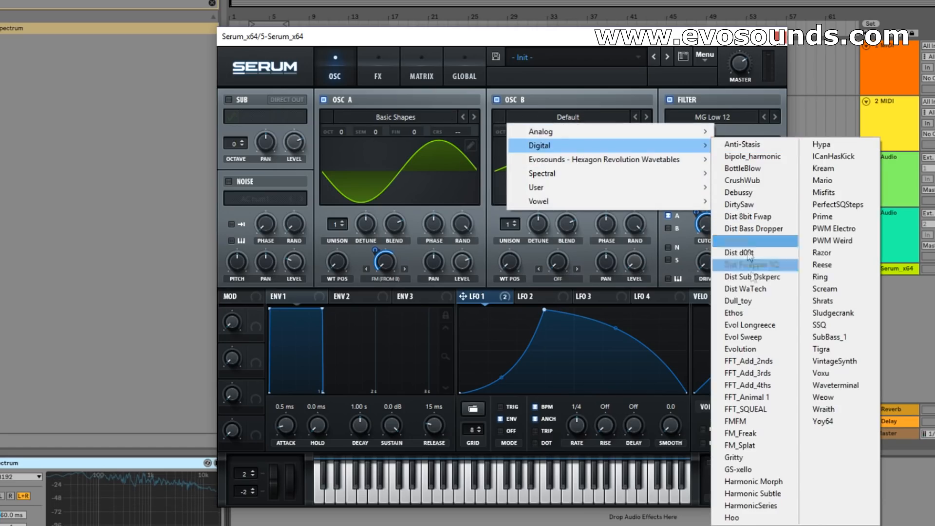
pyautogui.click(730, 301)
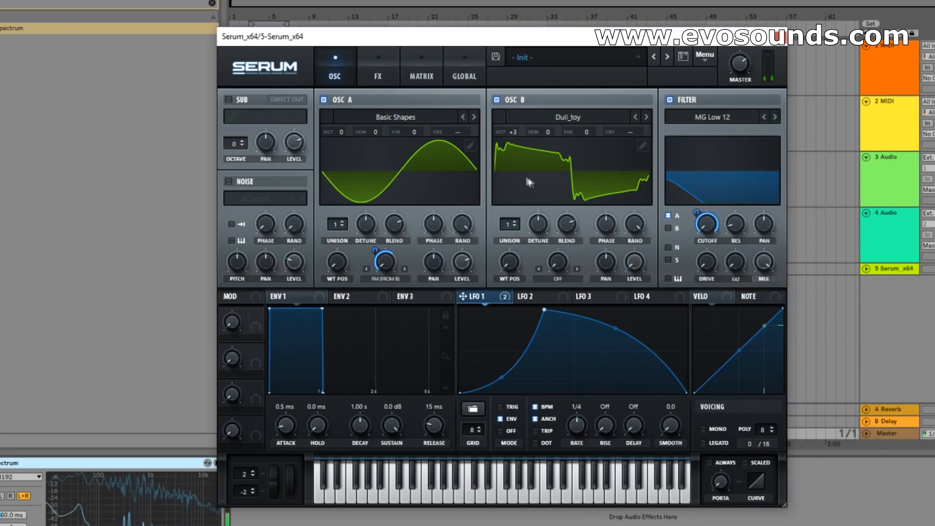
pyautogui.doubleClick(615, 330)
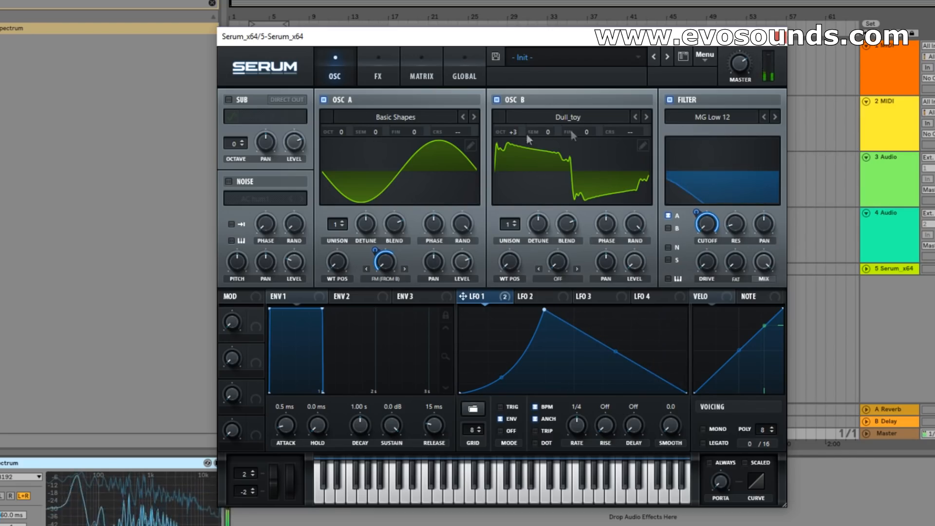
pyautogui.click(646, 116)
# Disable the Distortion effect and return to the oscillator view.
pyautogui.click(371, 74)
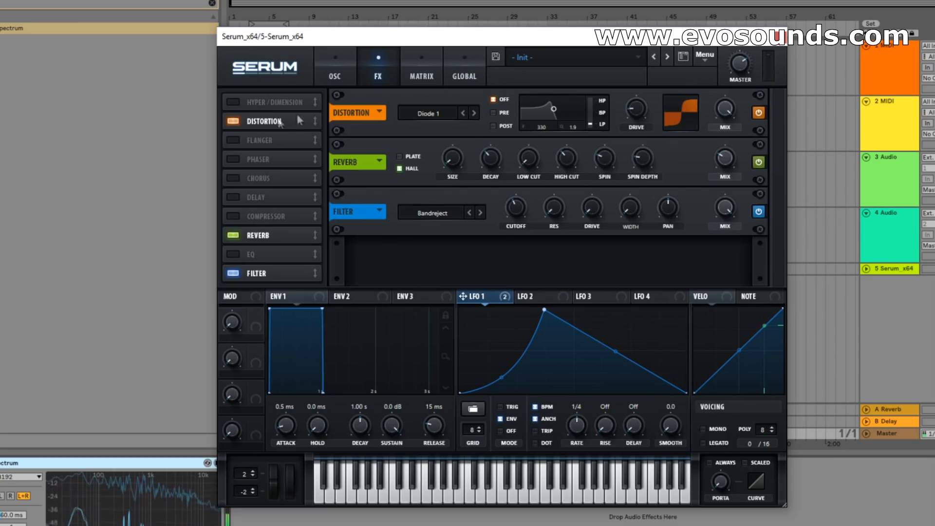
pyautogui.click(237, 122)
pyautogui.click(333, 76)
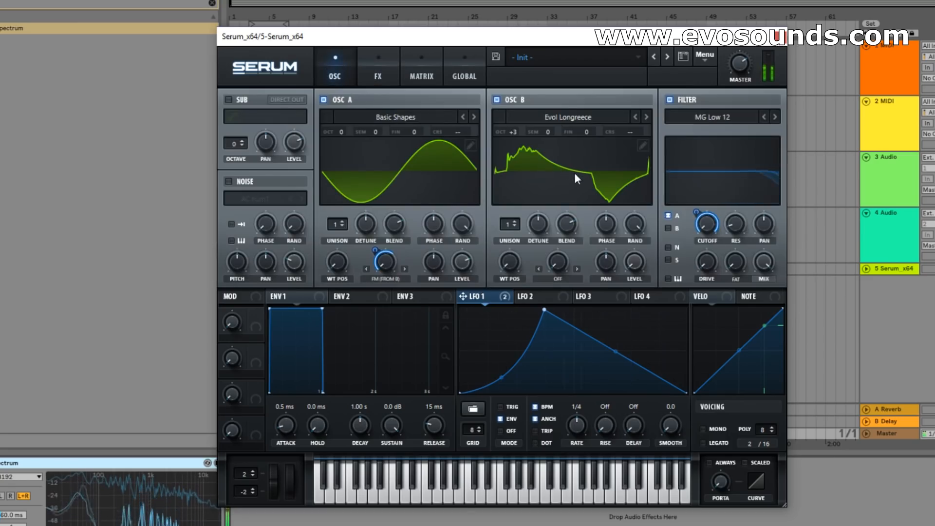
# Set oscillator B's octave to +2 and its warp mode to PWM.
pyautogui.moveTo(513, 133); pyautogui.dragTo(502, 159)
pyautogui.click(557, 277)
pyautogui.click(570, 66)
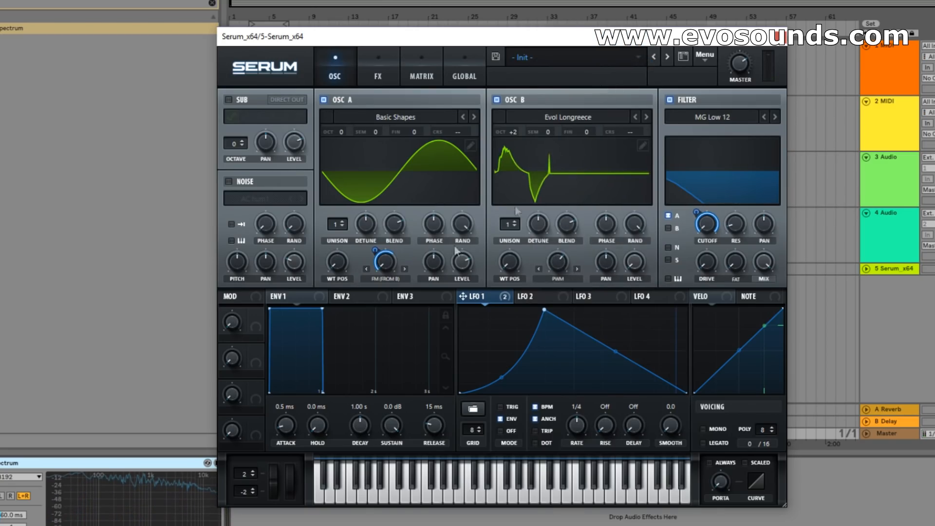
# Load the analog Basic Shapes wavetable into oscillator B at its triangle position and set the PWM warp to about 60%.
pyautogui.click(624, 118)
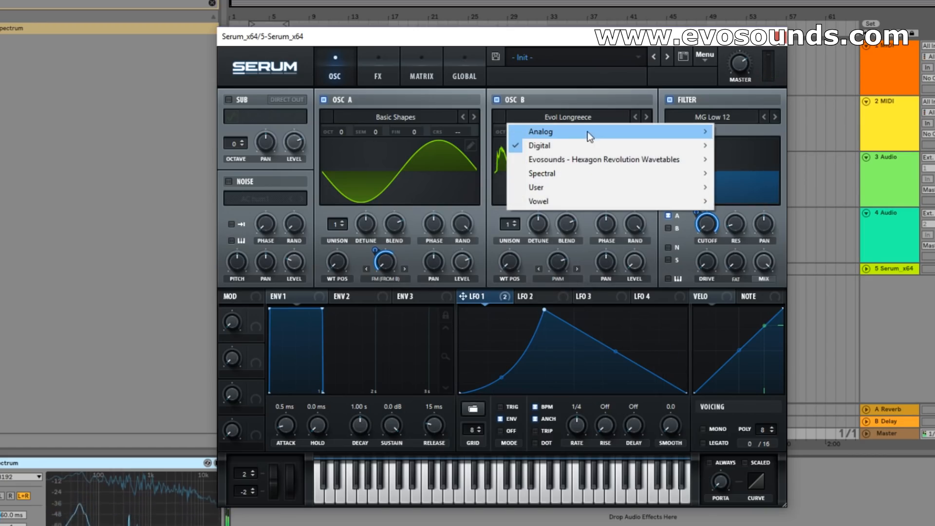
pyautogui.moveTo(592, 134)
pyautogui.click(768, 189)
pyautogui.moveTo(519, 273); pyautogui.dragTo(531, 288)
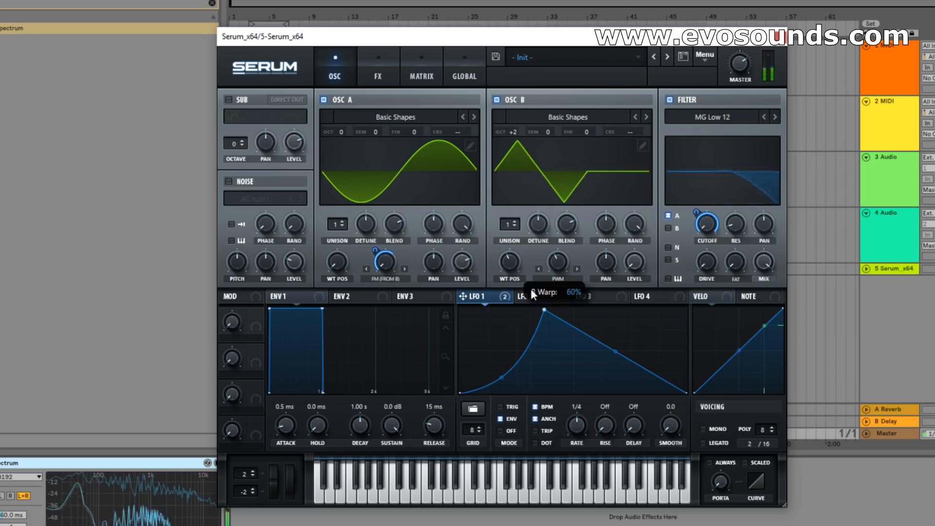
# Straighten LFO 1's rising slope and set oscillator B's octave to +3.
pyautogui.doubleClick(510, 374)
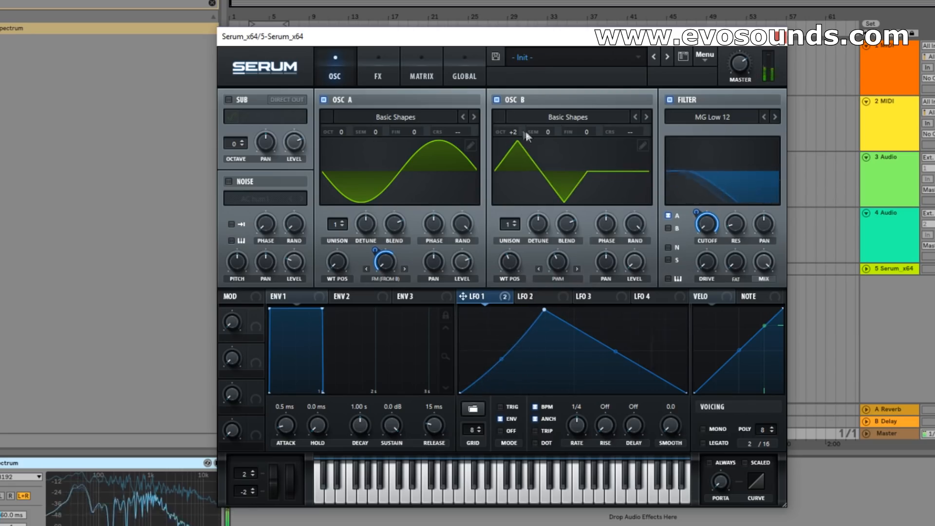
pyautogui.moveTo(525, 130); pyautogui.dragTo(525, 121)
# Readjust oscillator B's PWM warp amount and modulate it with LFO 1.
pyautogui.moveTo(558, 258); pyautogui.dragTo(583, 279)
pyautogui.moveTo(502, 298); pyautogui.dragTo(675, 208)
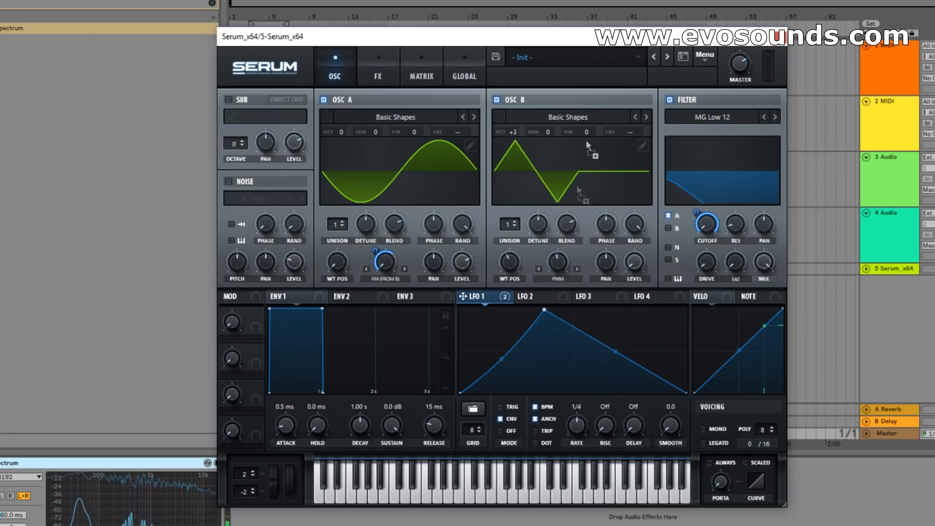
pyautogui.moveTo(549, 275); pyautogui.dragTo(551, 275)
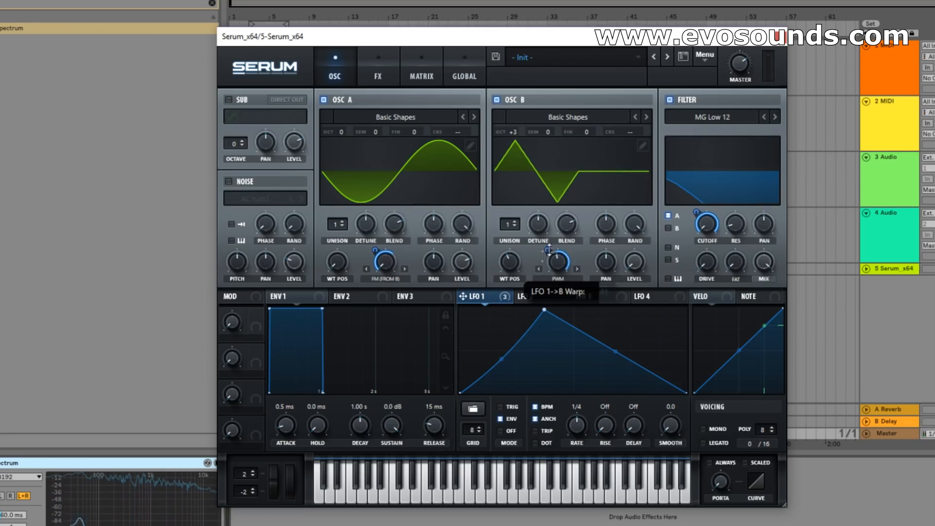
# Change oscillator B's warp mode to Remap 1 and shape a custom remap curve with two added points.
pyautogui.click(561, 279)
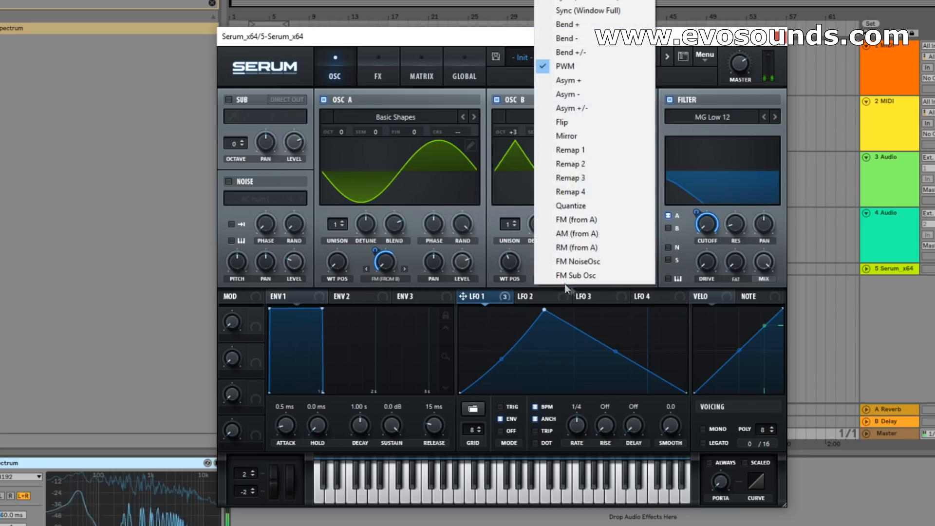
pyautogui.click(583, 149)
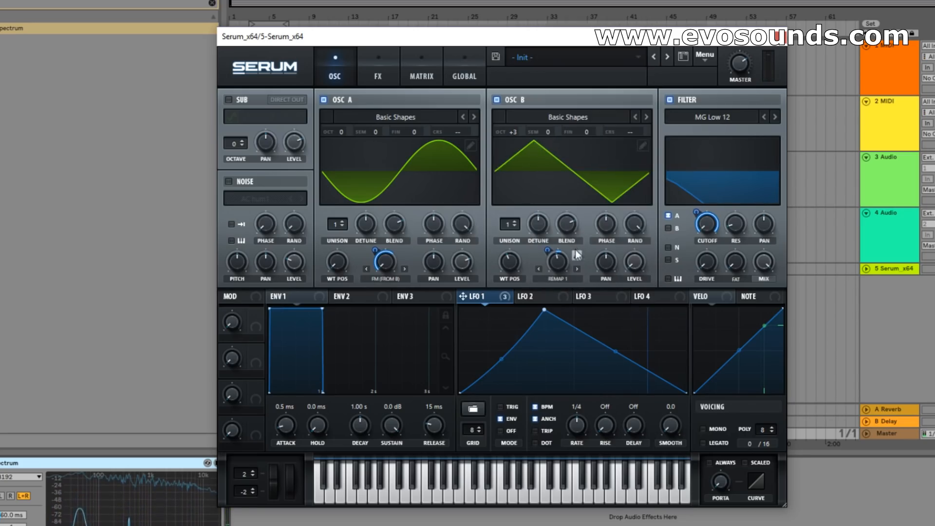
pyautogui.click(576, 255)
pyautogui.doubleClick(399, 150)
pyautogui.moveTo(399, 149); pyautogui.dragTo(316, 129)
pyautogui.doubleClick(422, 169)
pyautogui.moveTo(422, 169); pyautogui.dragTo(403, 204)
pyautogui.moveTo(458, 134); pyautogui.dragTo(445, 98)
pyautogui.click(233, 56)
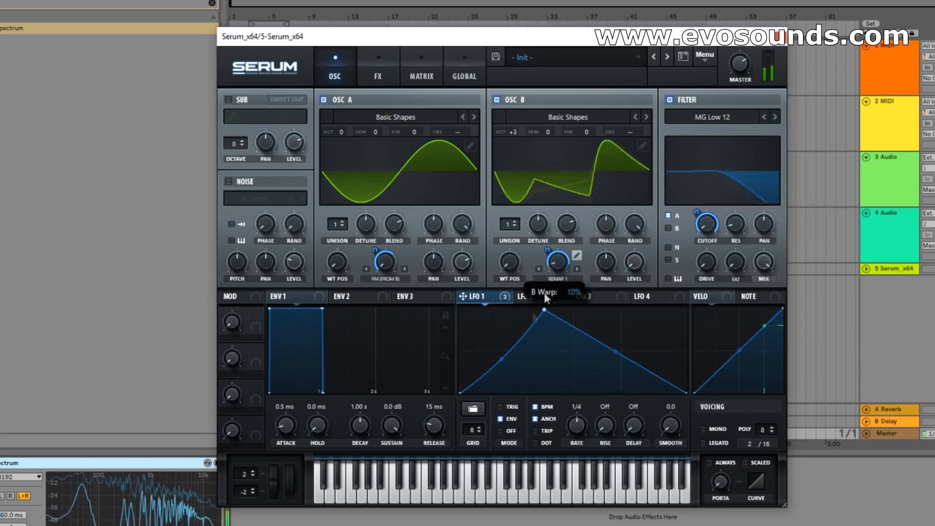
# Readjust LFO 1's modulation amount on oscillator B's warp and set oscillator B's octave to +2.
pyautogui.moveTo(547, 250); pyautogui.dragTo(538, 278)
pyautogui.moveTo(519, 133)
pyautogui.mouseDown()
pyautogui.moveTo(519, 118)
pyautogui.moveTo(508, 156)
pyautogui.moveTo(518, 144)
pyautogui.mouseUp()
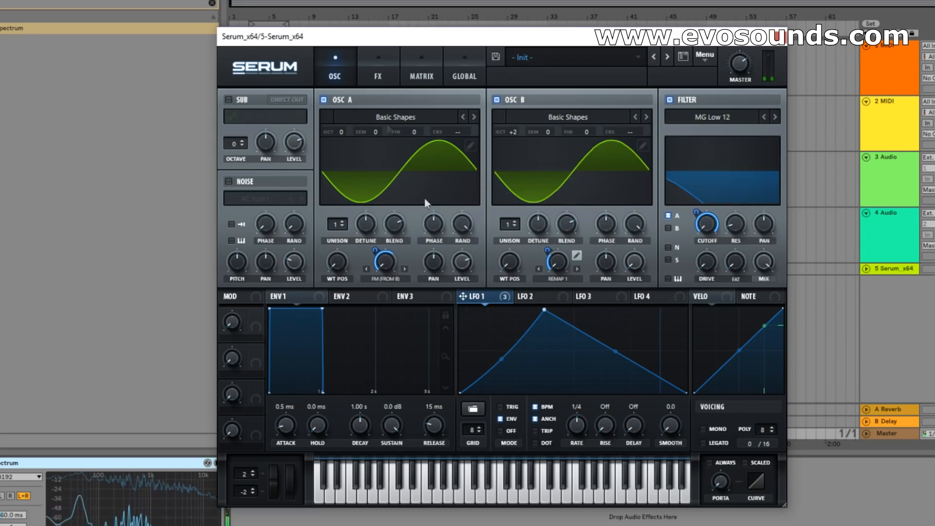
pyautogui.click(378, 73)
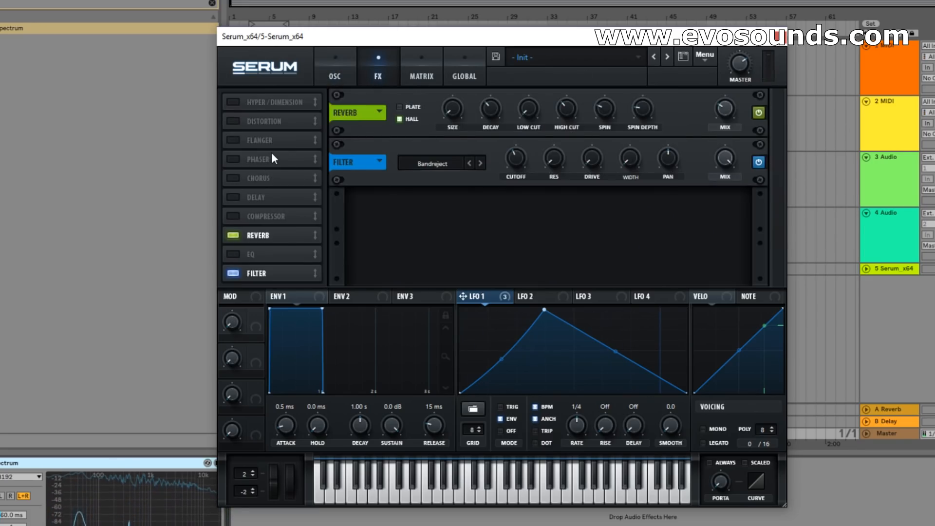
pyautogui.click(348, 78)
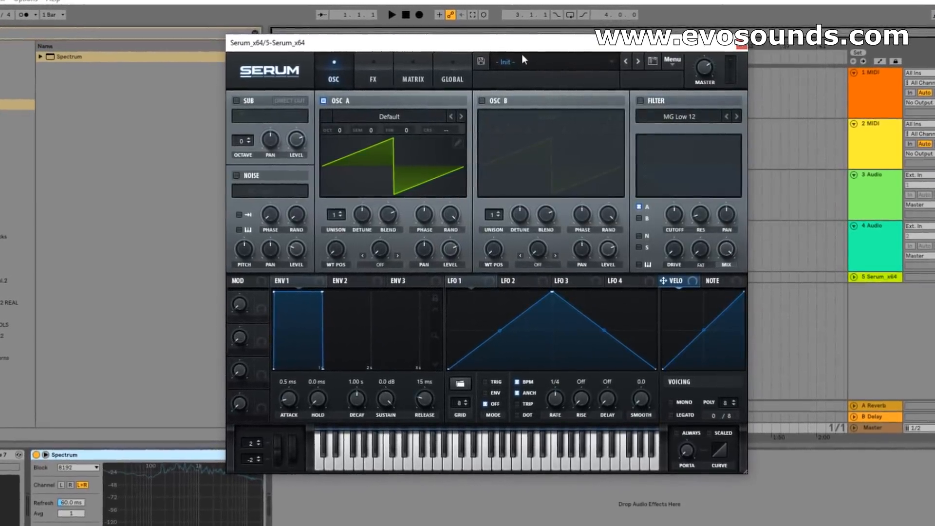
# Enable the noise oscillator and load Vocal Shot - C3 from the EVOSOUNDS - Bounce Revolution Noises collection.
pyautogui.click(234, 175)
pyautogui.click(254, 191)
pyautogui.moveTo(326, 301)
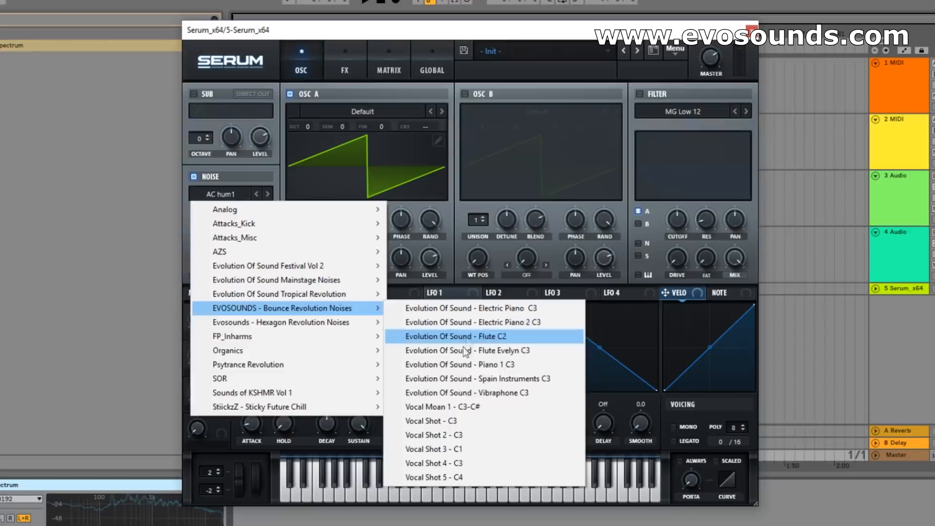
pyautogui.click(447, 411)
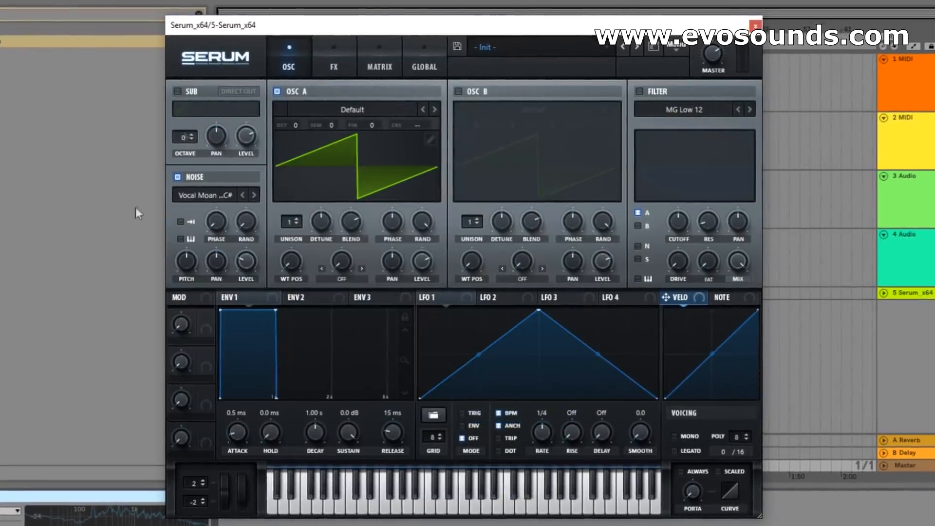
pyautogui.click(250, 195)
# Turn on one-shot playback and keyboard pitch tracking for the noise oscillator and raise its level to about 92%.
pyautogui.click(176, 222)
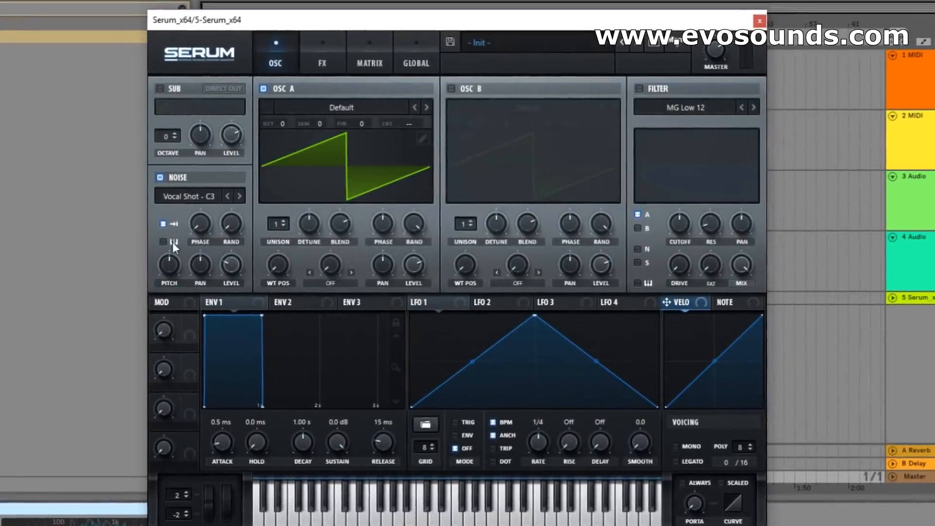
pyautogui.click(164, 243)
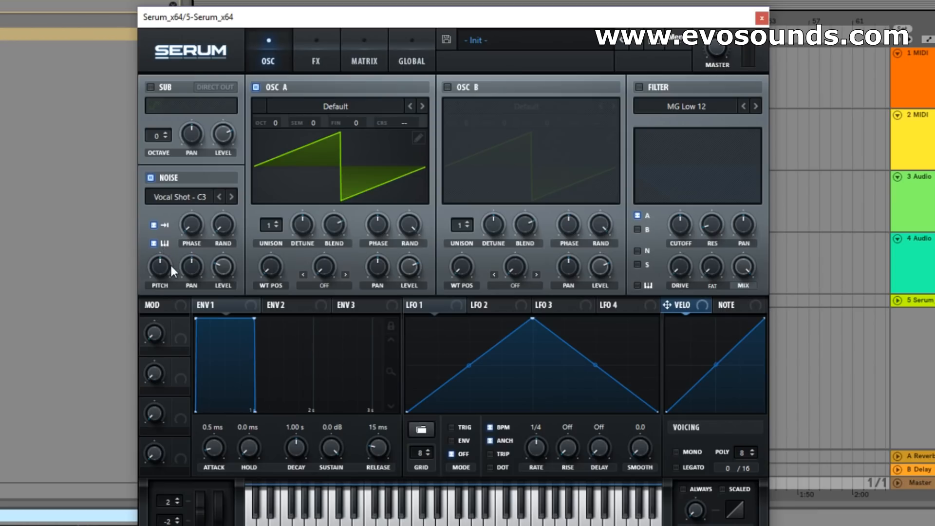
pyautogui.moveTo(232, 274); pyautogui.dragTo(253, 198)
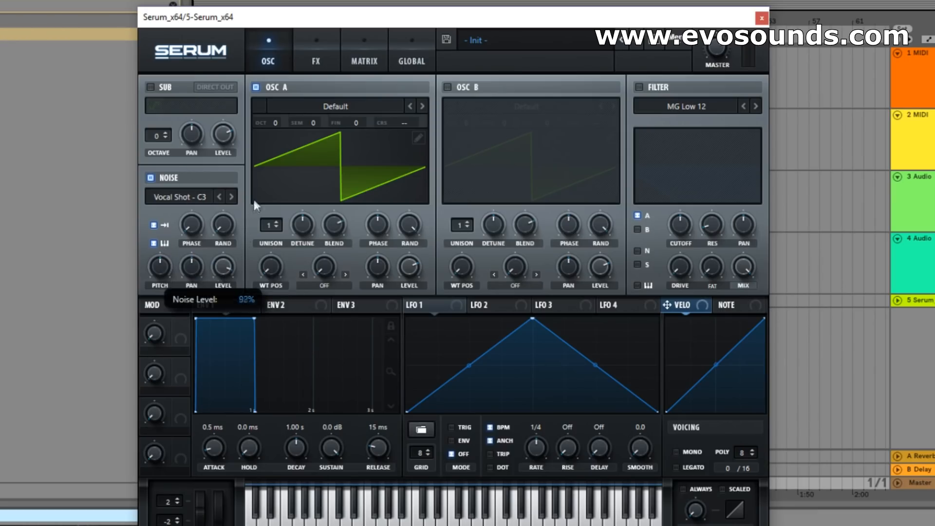
# Turn off oscillator A and shape envelope 1 with a 9.7 ms attack, minimum sustain and an 837 ms release.
pyautogui.click(255, 87)
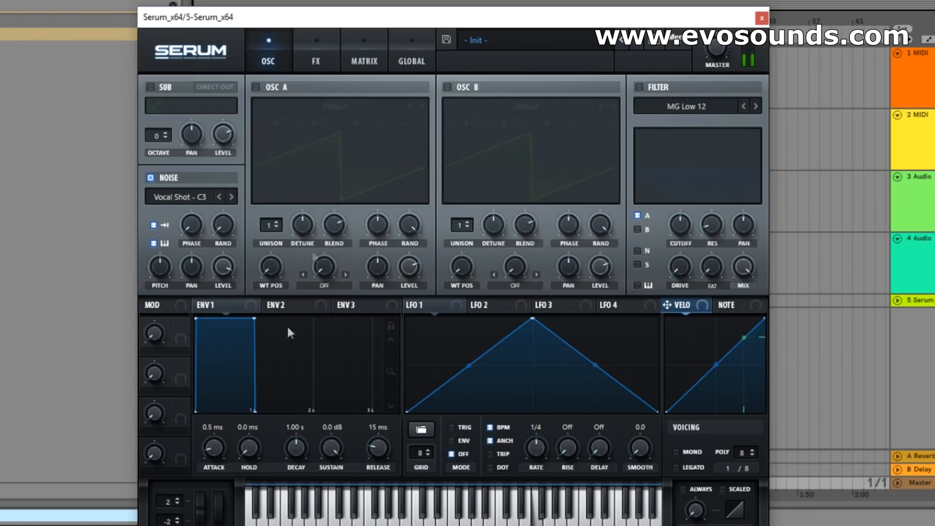
pyautogui.moveTo(330, 450); pyautogui.dragTo(329, 491)
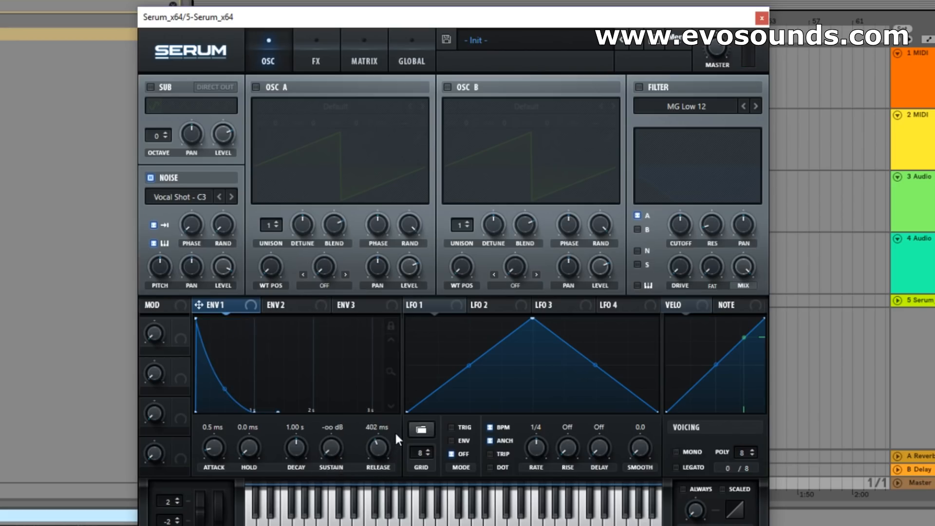
pyautogui.moveTo(382, 446); pyautogui.dragTo(390, 439)
pyautogui.moveTo(218, 450); pyautogui.dragTo(220, 439)
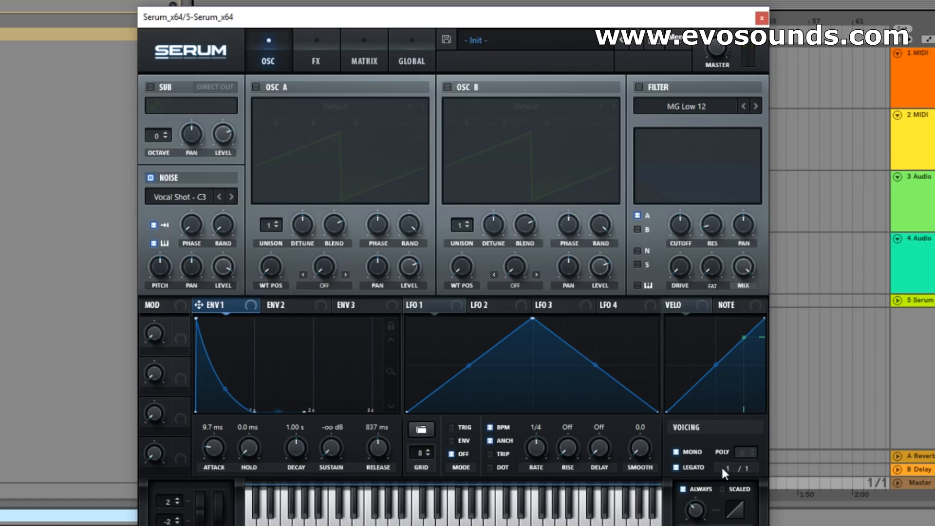
# Enable the Hyper/Dimension and Reverb effects.
pyautogui.click(316, 57)
pyautogui.click(155, 89)
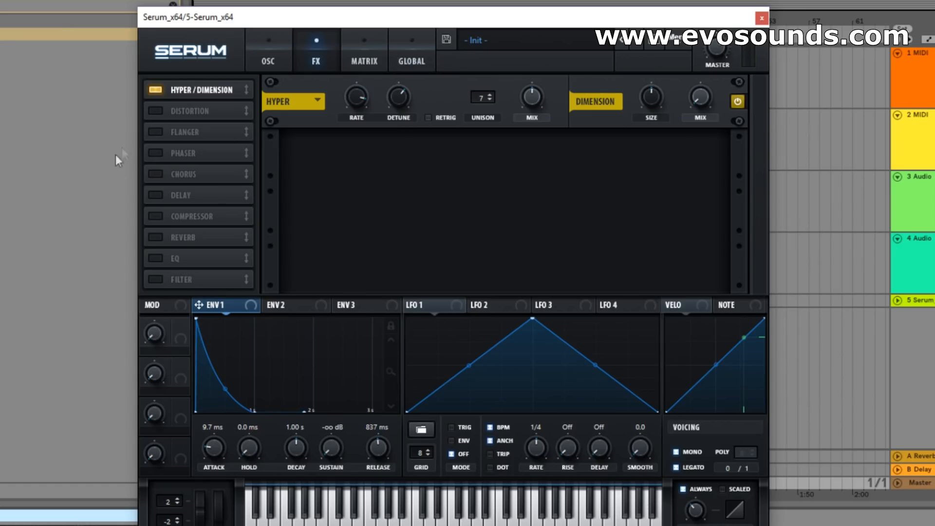
pyautogui.click(155, 237)
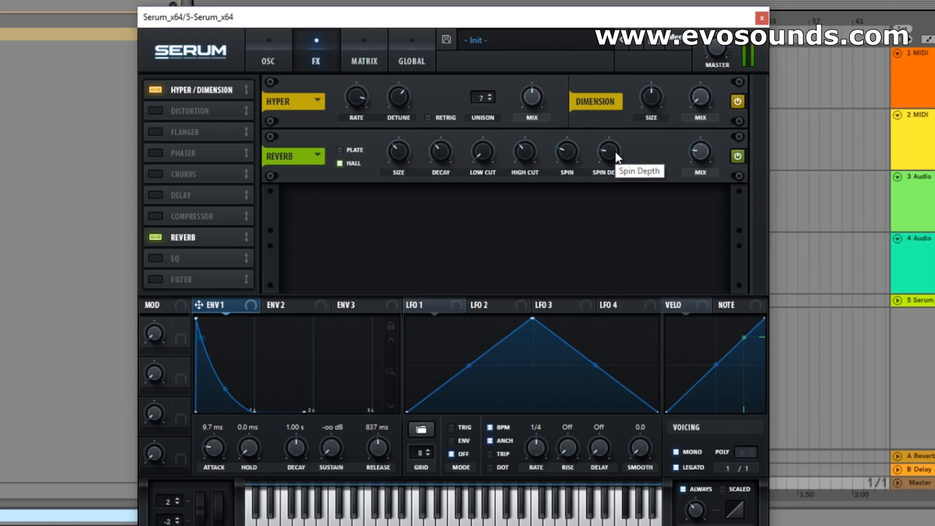
# Enable the Distortion effect and set its type to SoftClip.
pyautogui.click(157, 111)
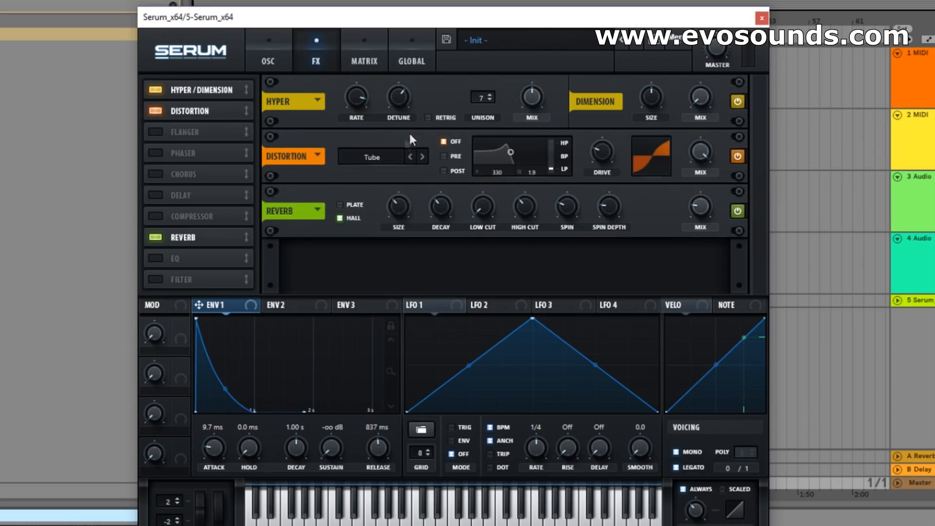
pyautogui.click(384, 157)
pyautogui.click(428, 196)
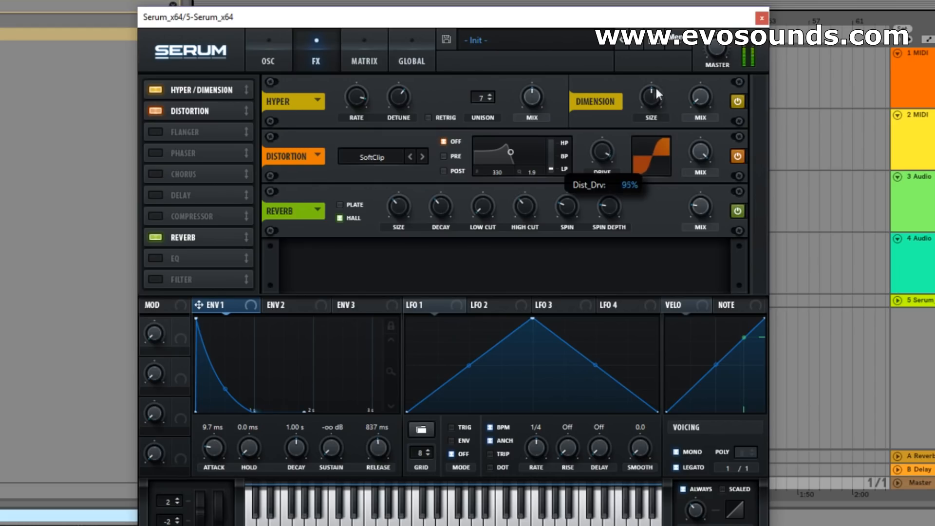
# Enable the Chorus effect and raise its low-pass filter, rate and feedback amounts.
pyautogui.click(154, 174)
pyautogui.moveTo(631, 208); pyautogui.dragTo(642, 190)
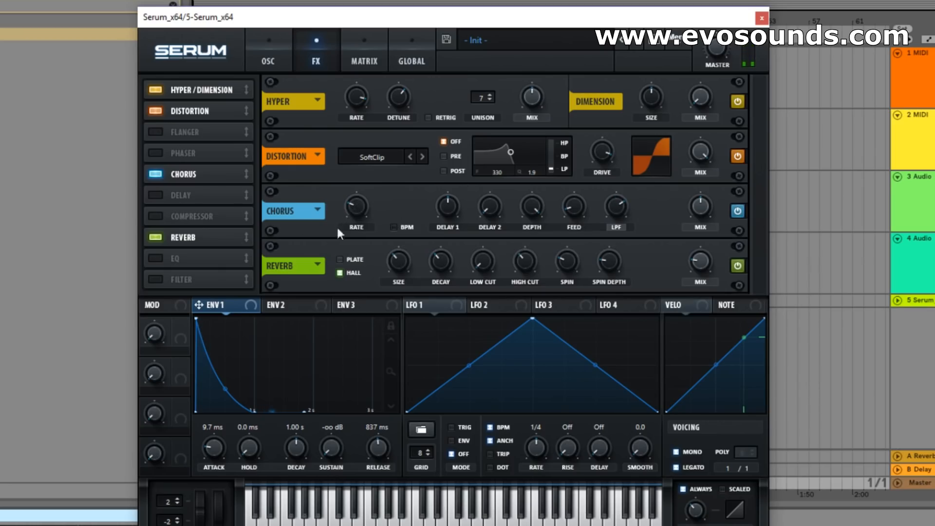
pyautogui.moveTo(361, 201)
pyautogui.moveTo(384, 185); pyautogui.dragTo(366, 203)
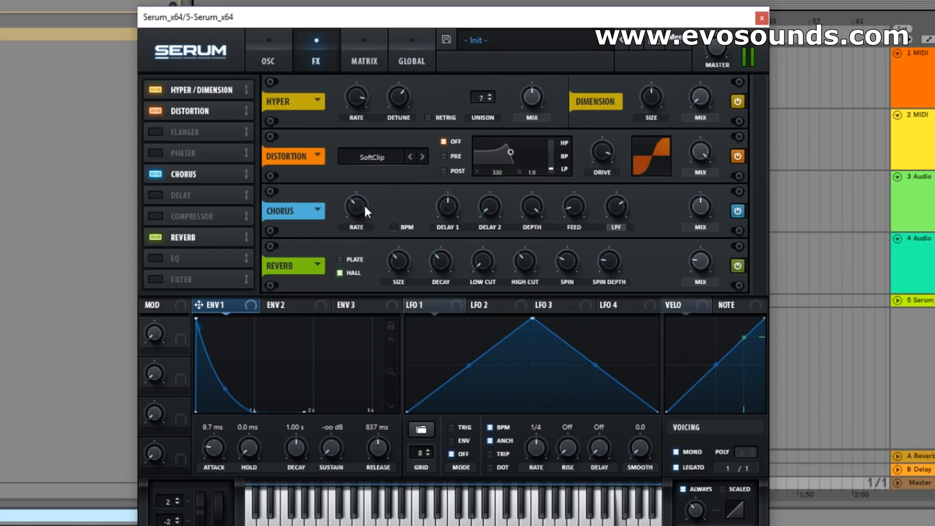
pyautogui.moveTo(365, 207)
pyautogui.mouseDown()
pyautogui.moveTo(345, 222)
pyautogui.moveTo(369, 203)
pyautogui.mouseUp()
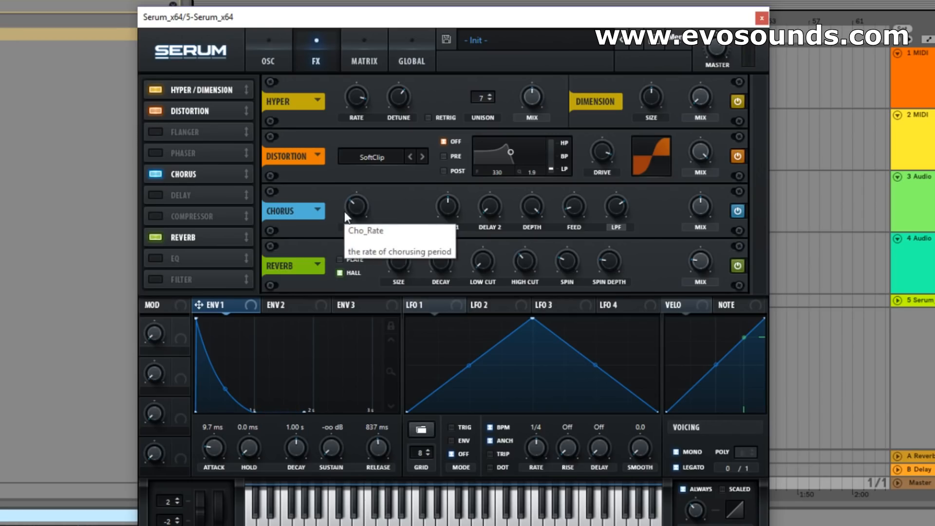
pyautogui.moveTo(565, 203); pyautogui.dragTo(574, 186)
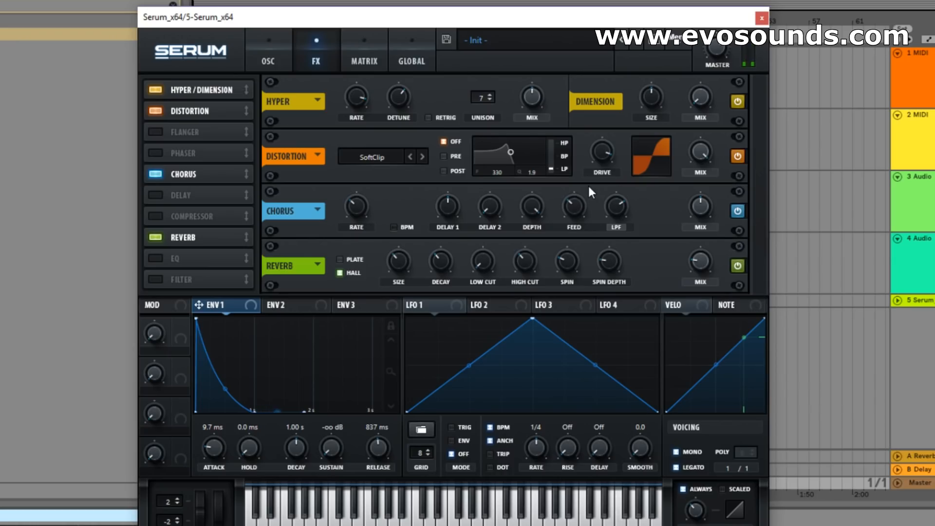
# Switch the noise sample to Vocal Shot 5 - C4 and set envelope 1's attack to 116 ms.
pyautogui.click(271, 58)
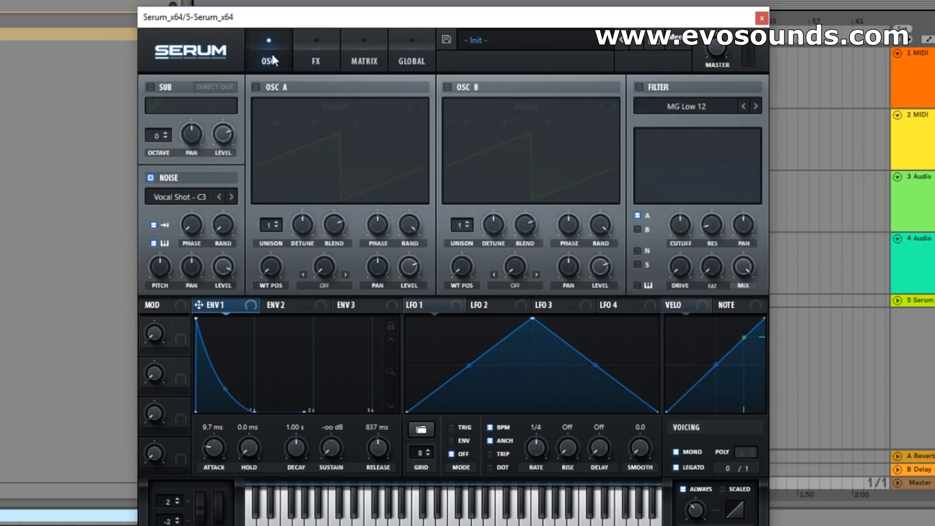
pyautogui.click(228, 197)
pyautogui.click(232, 196)
pyautogui.click(232, 196)
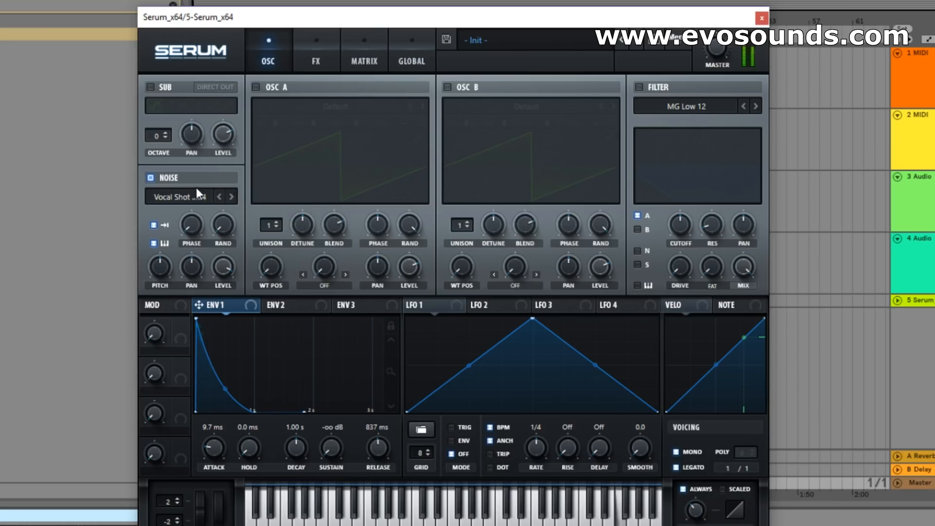
pyautogui.moveTo(220, 445)
pyautogui.mouseDown()
pyautogui.moveTo(231, 432)
pyautogui.moveTo(224, 429)
pyautogui.mouseUp()
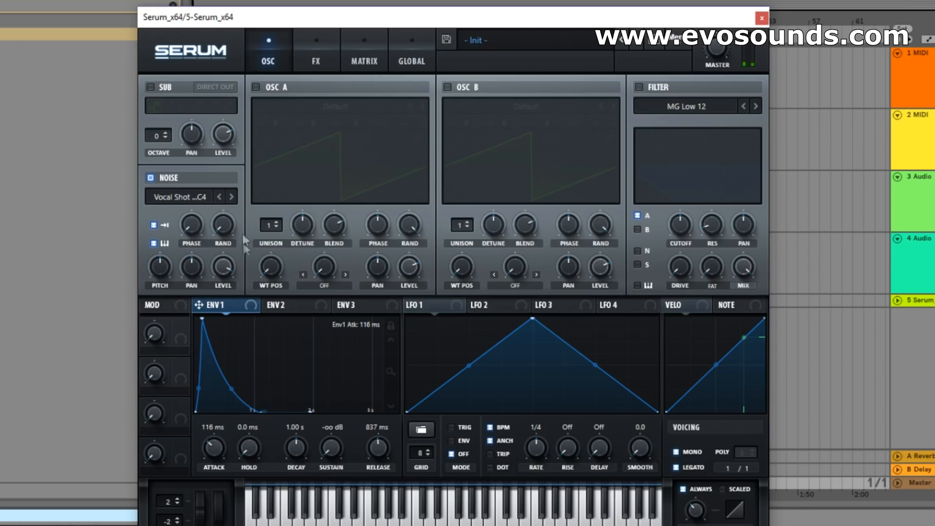
# Load the noise sample Evolution Of Sound - Vocal 1 C2 and set envelope 1's attack to 0.0 ms and release to 6.8 ms.
pyautogui.click(233, 197)
pyautogui.click(192, 197)
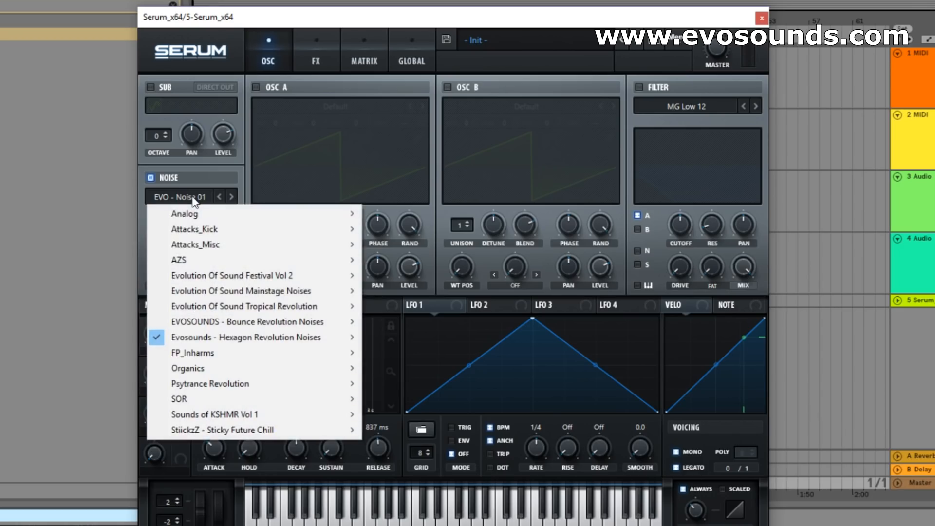
pyautogui.moveTo(285, 289)
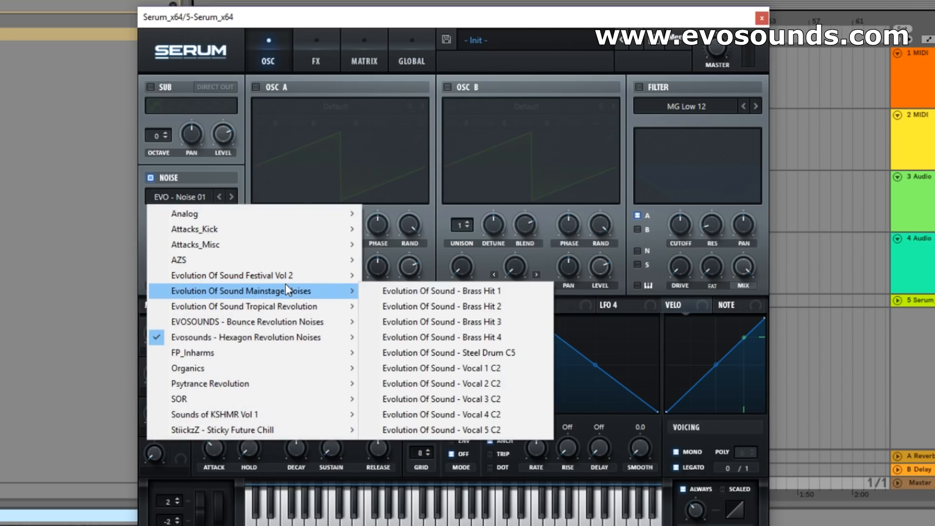
pyautogui.click(462, 368)
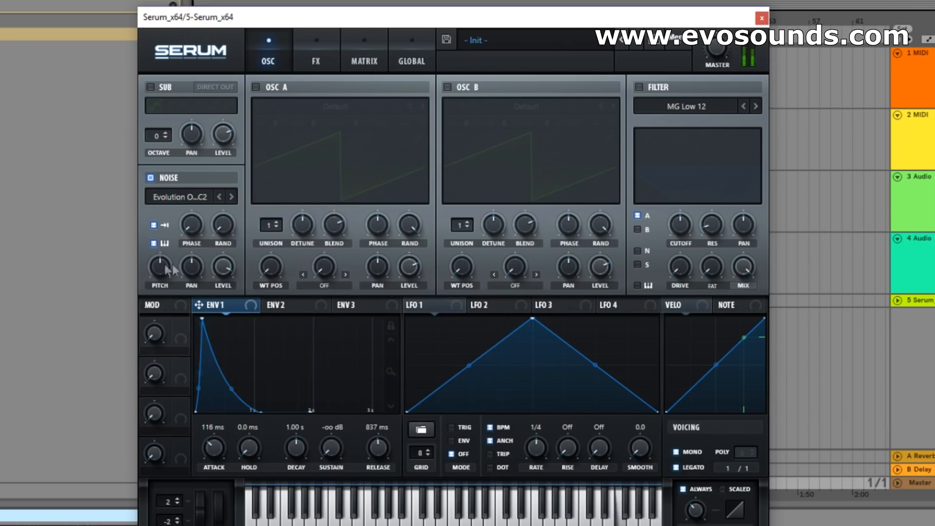
pyautogui.moveTo(212, 448); pyautogui.dragTo(184, 485)
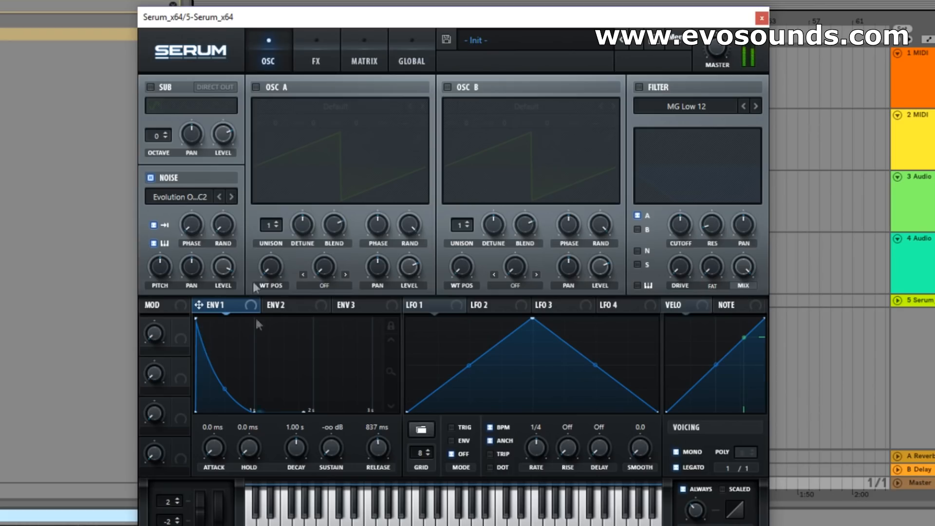
pyautogui.moveTo(373, 443); pyautogui.dragTo(338, 458)
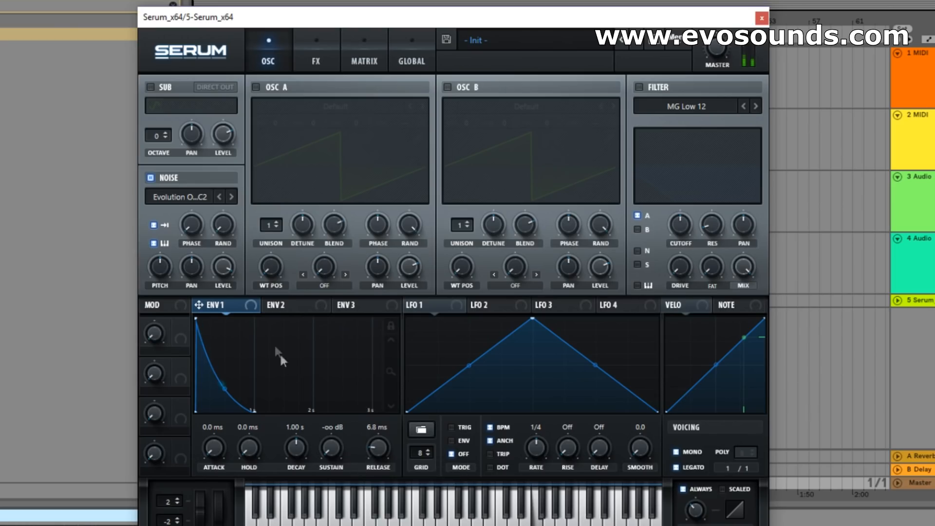
# Enable the Filter effect, set its type to Bandreject and lower its cutoff.
pyautogui.click(318, 43)
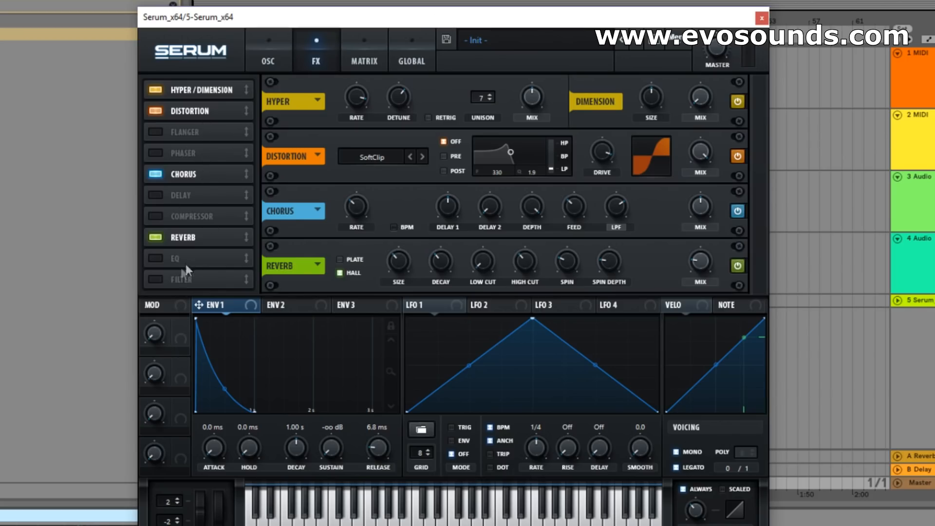
pyautogui.click(181, 279)
pyautogui.click(373, 268)
pyautogui.moveTo(385, 329)
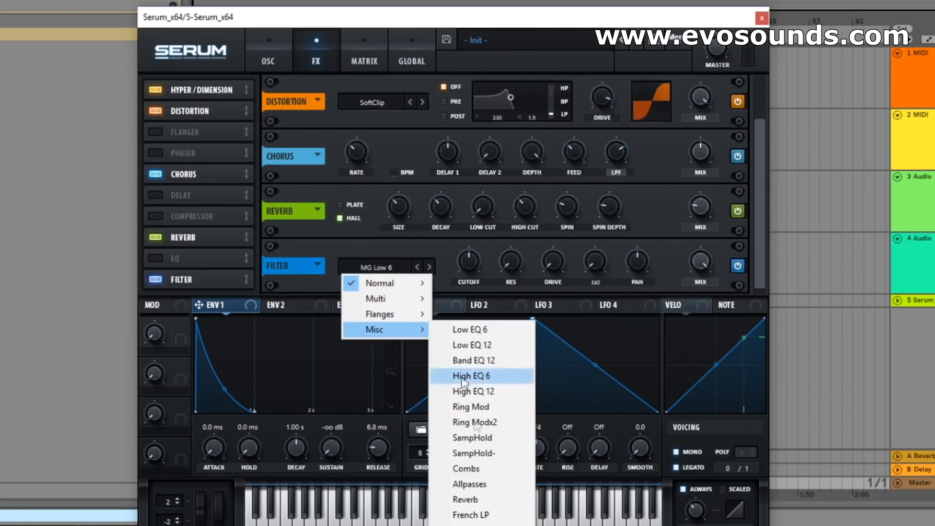
pyautogui.click(480, 525)
pyautogui.moveTo(475, 262); pyautogui.dragTo(478, 287)
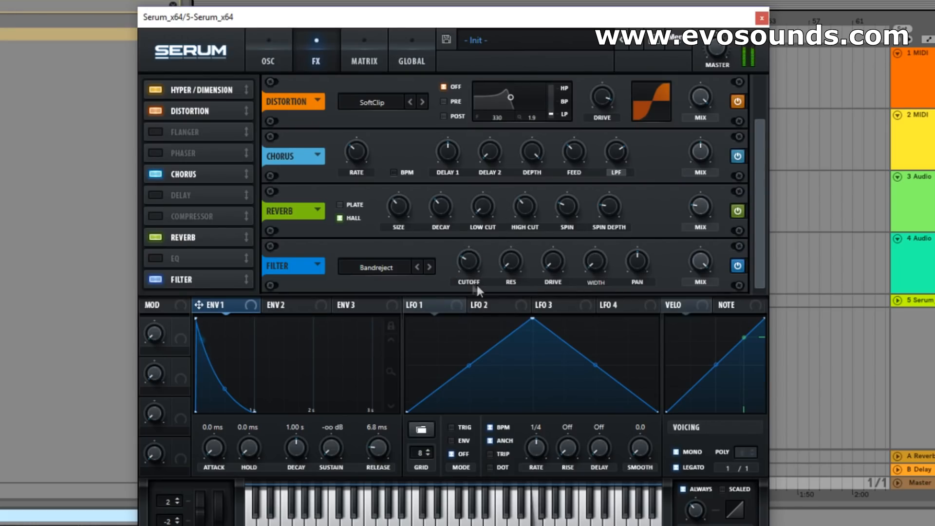
# Change the Filter effect's type to Combs and lower its mix, returning to the oscillator view.
pyautogui.click(376, 268)
pyautogui.moveTo(390, 330)
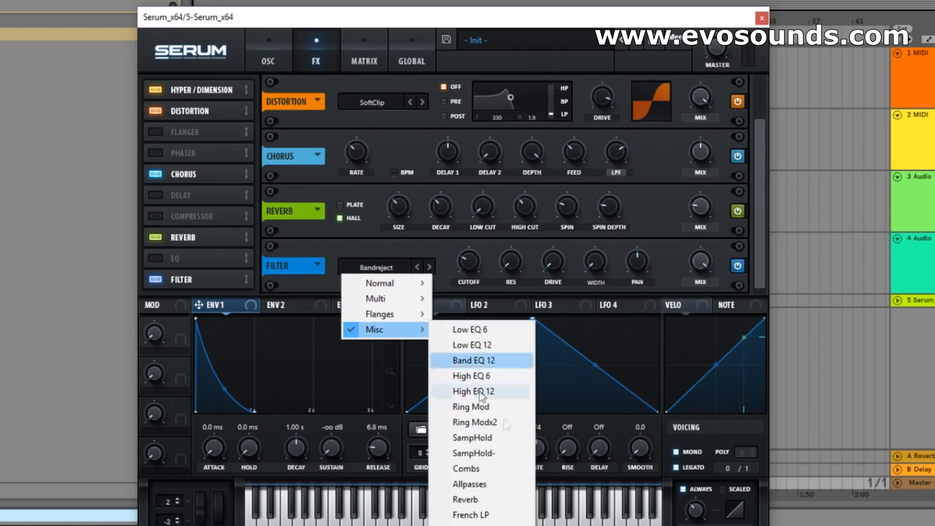
pyautogui.click(471, 469)
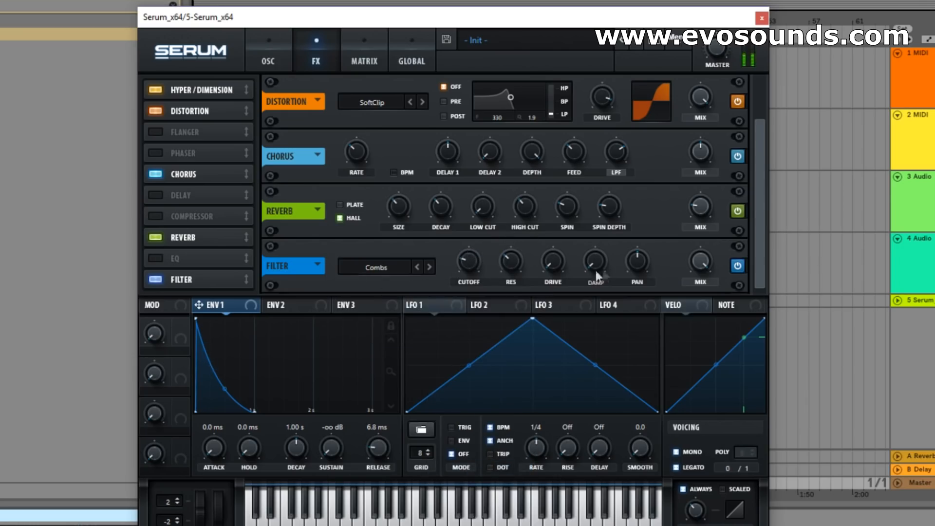
pyautogui.moveTo(683, 261); pyautogui.dragTo(662, 319)
pyautogui.click(291, 62)
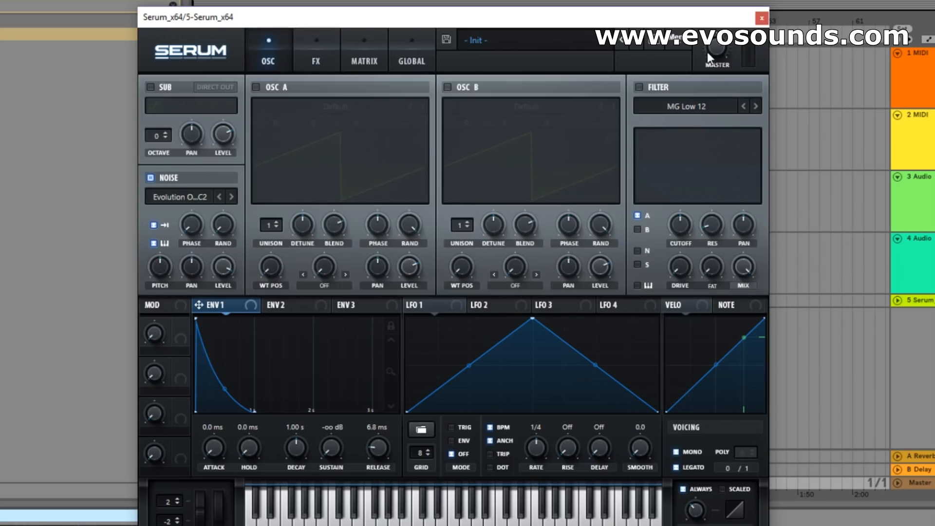